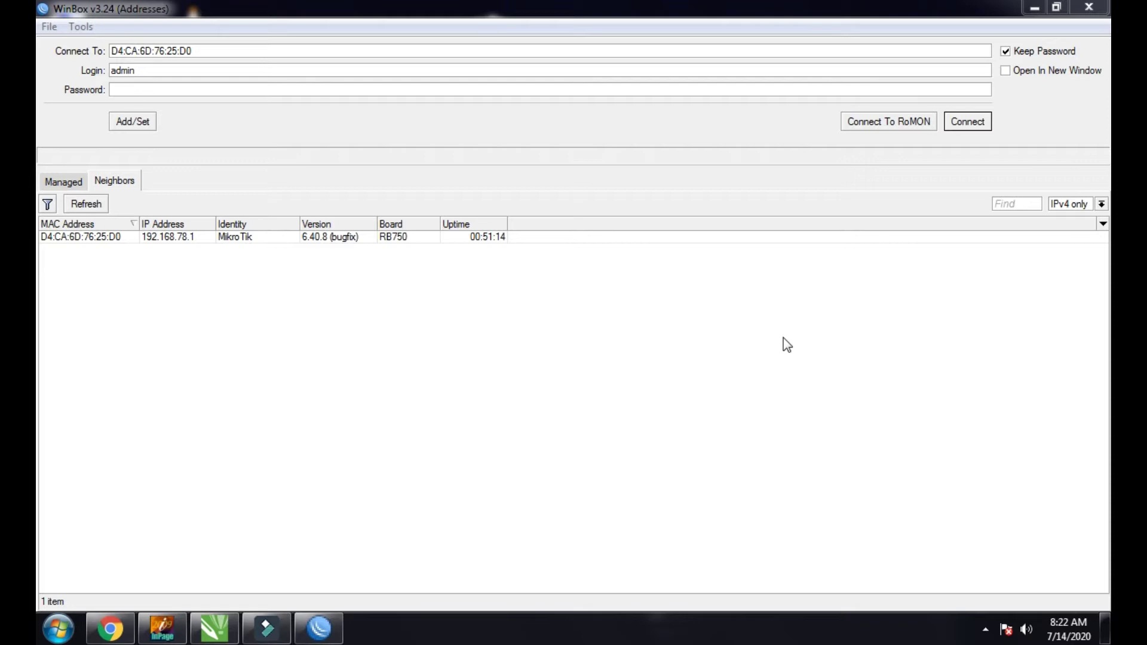
left_click(1034, 8)
double_click(844, 313)
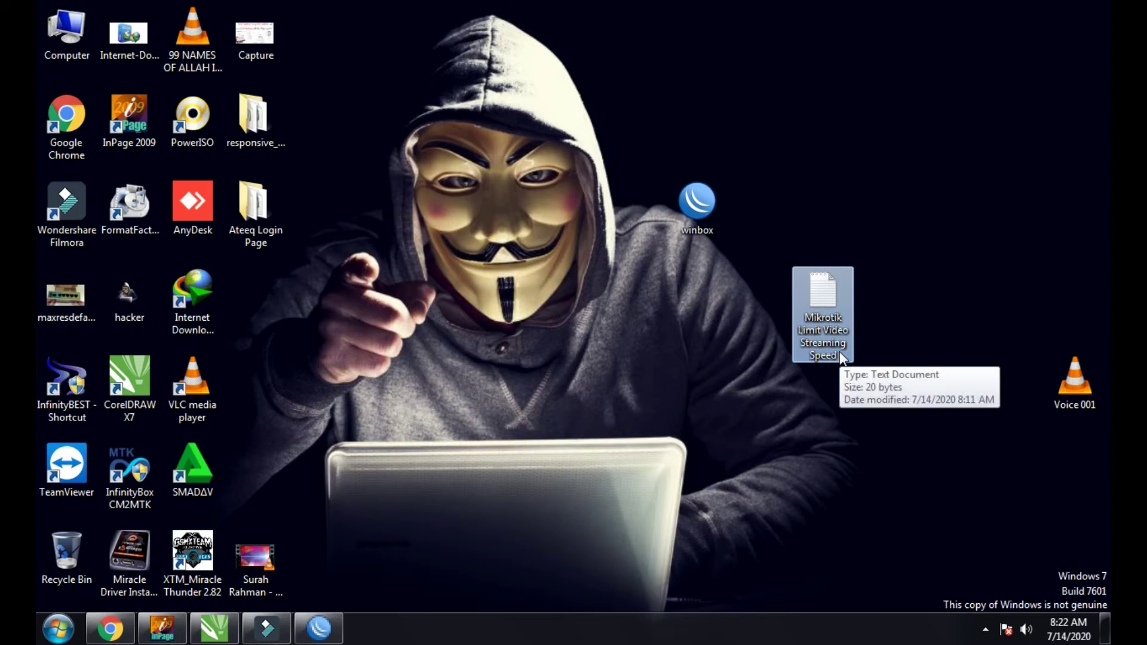
right_click(664, 292)
left_click(686, 340)
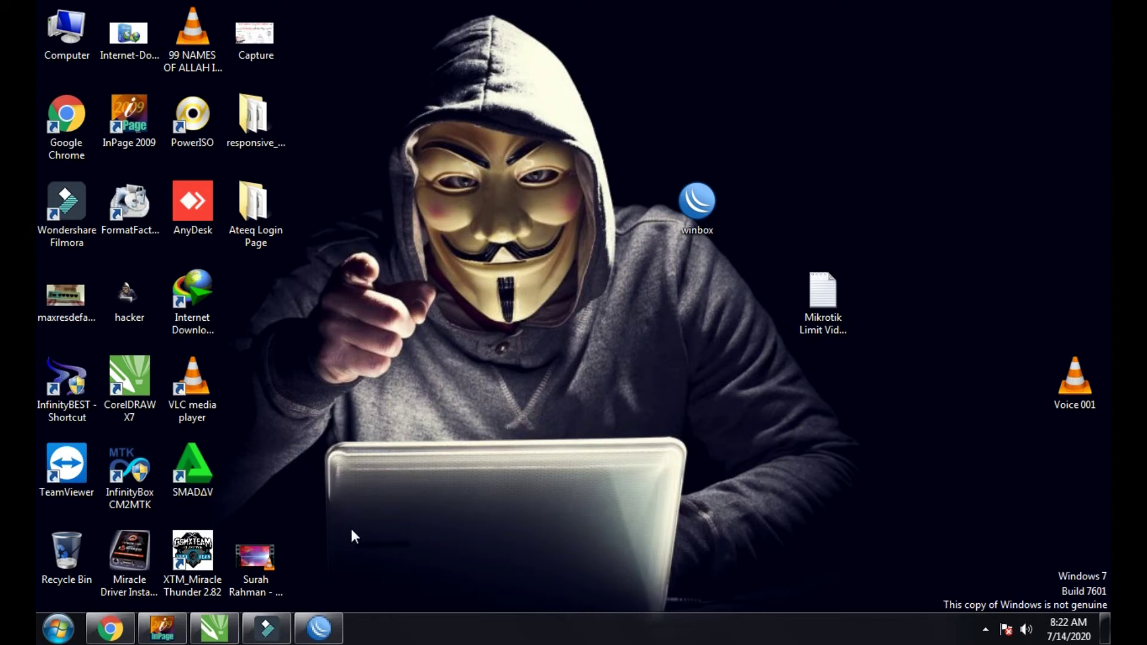
mouse_move(132, 629)
right_click(119, 631)
left_click(127, 584)
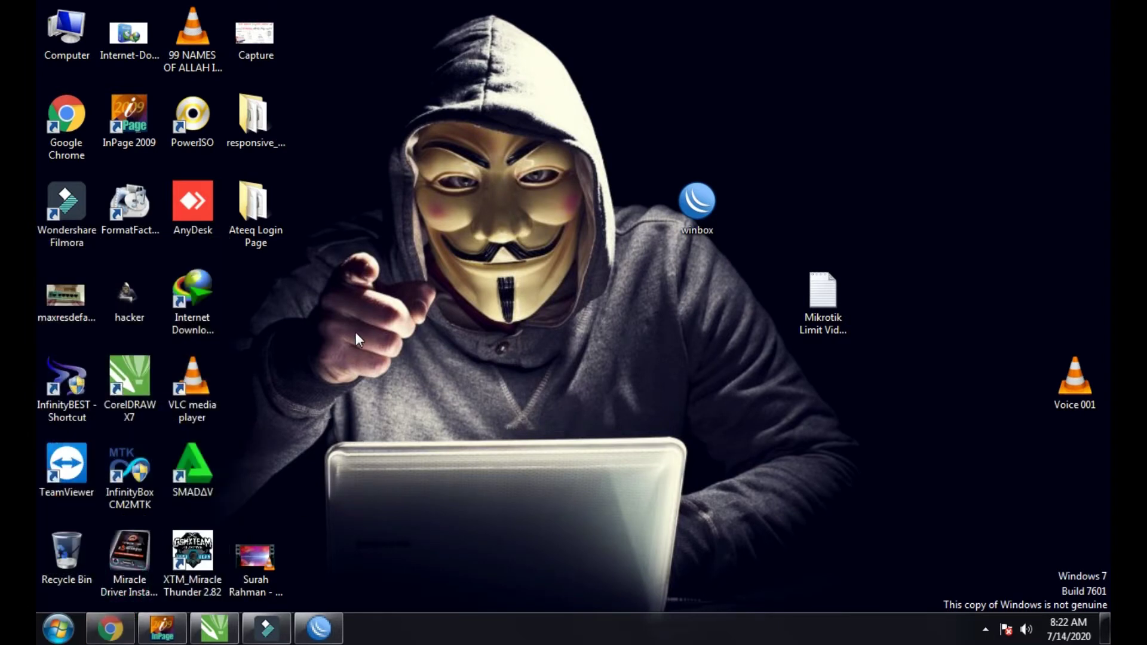
right_click(356, 329)
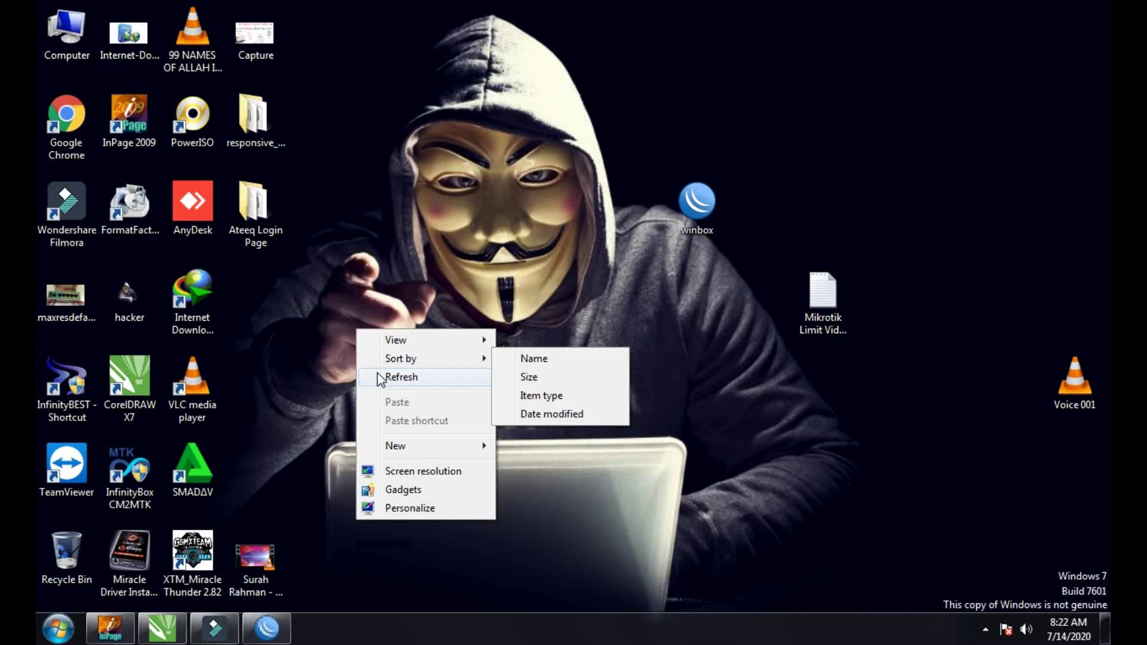
left_click(377, 376)
left_click(267, 627)
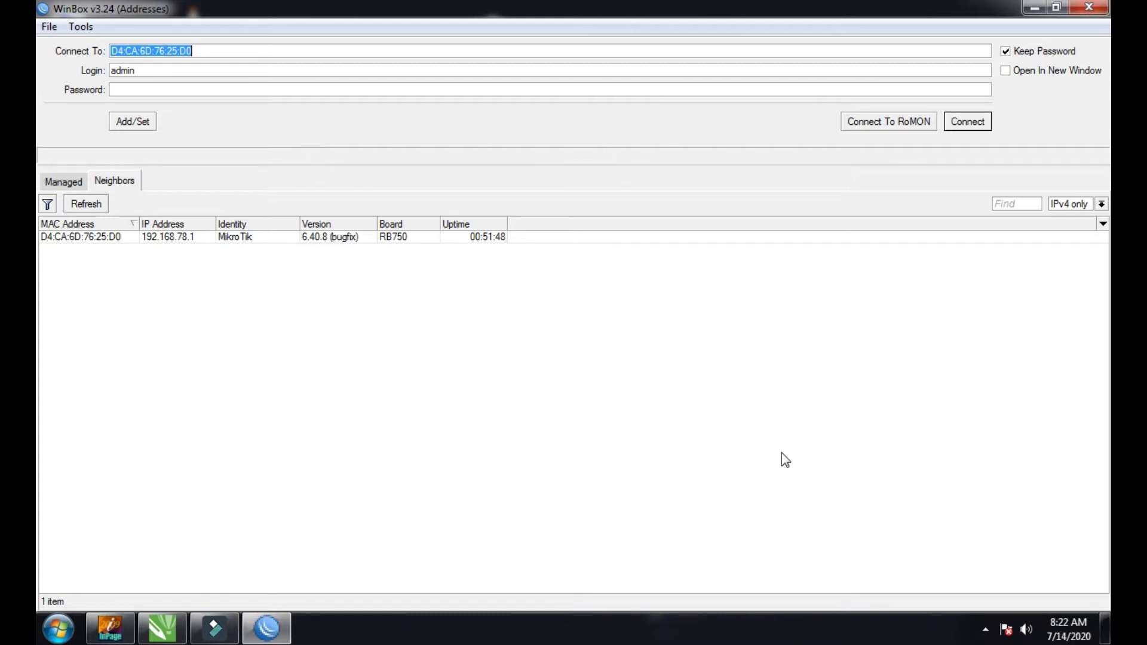
left_click(1038, 12)
Switch to Google Chrome and open YouTube in a maximized window.
left_click(62, 135)
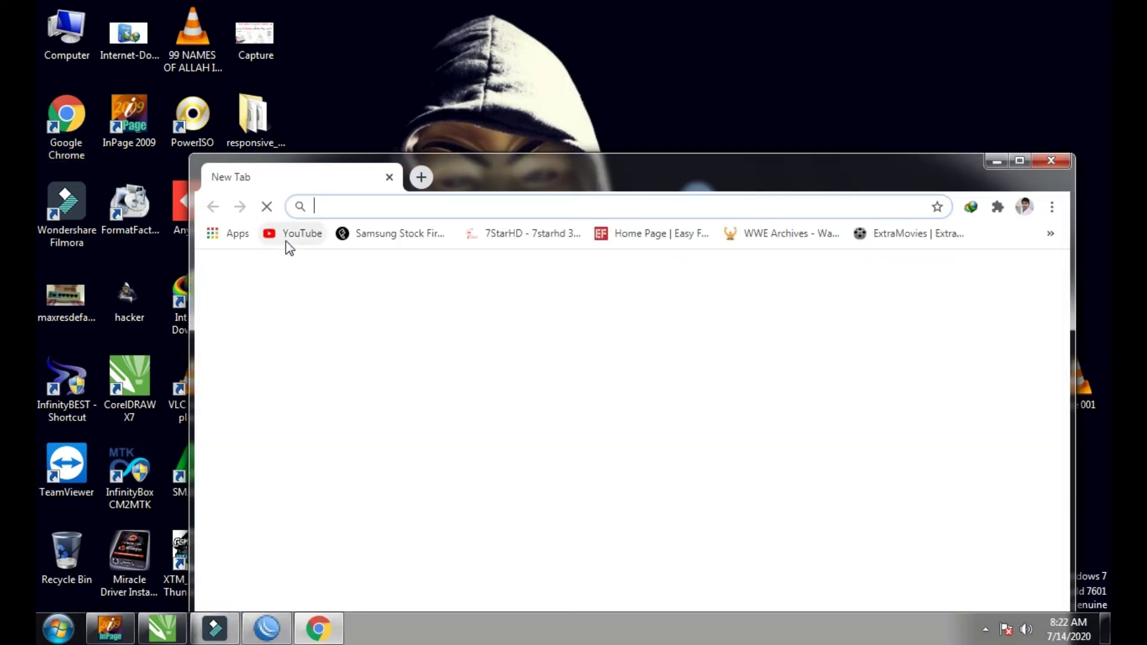
left_click(291, 238)
left_click(1019, 161)
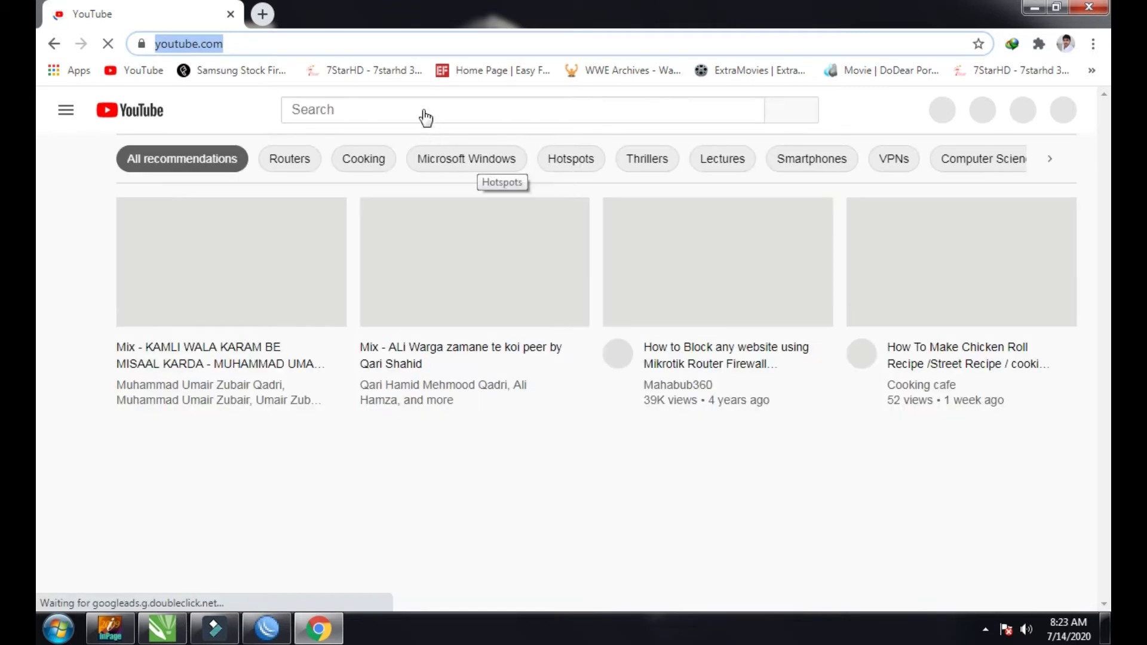
Search YouTube for "4k video ultra hd" and open the 8K Eye "4K VIDEO ultrahd hdr sony" demo video.
left_click(421, 107)
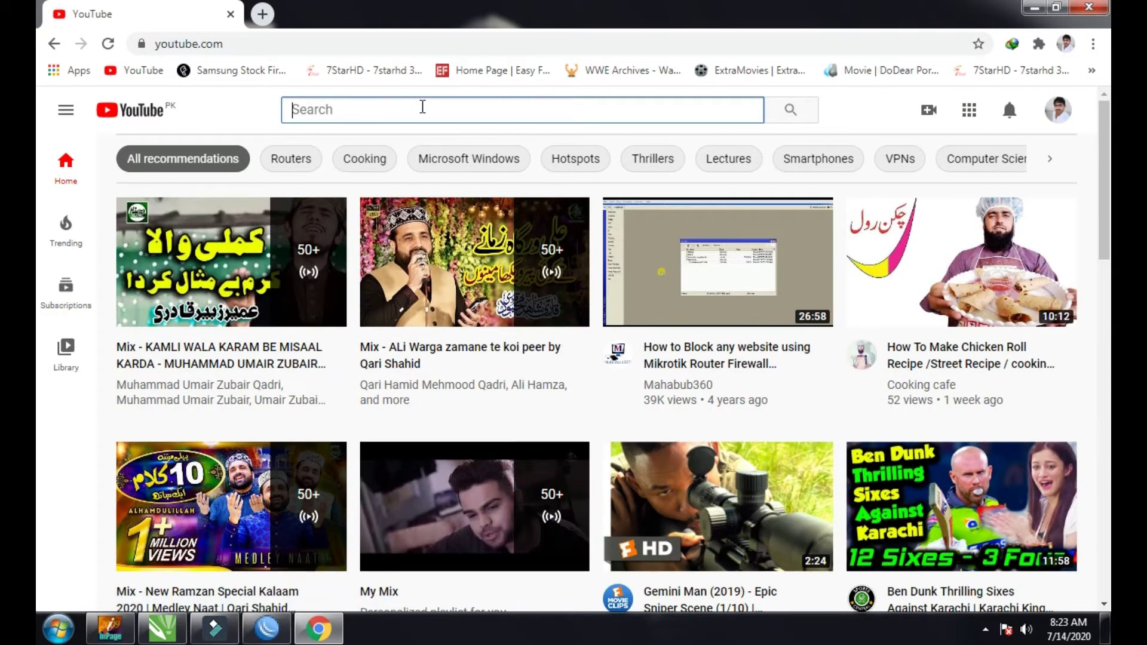
type("4k")
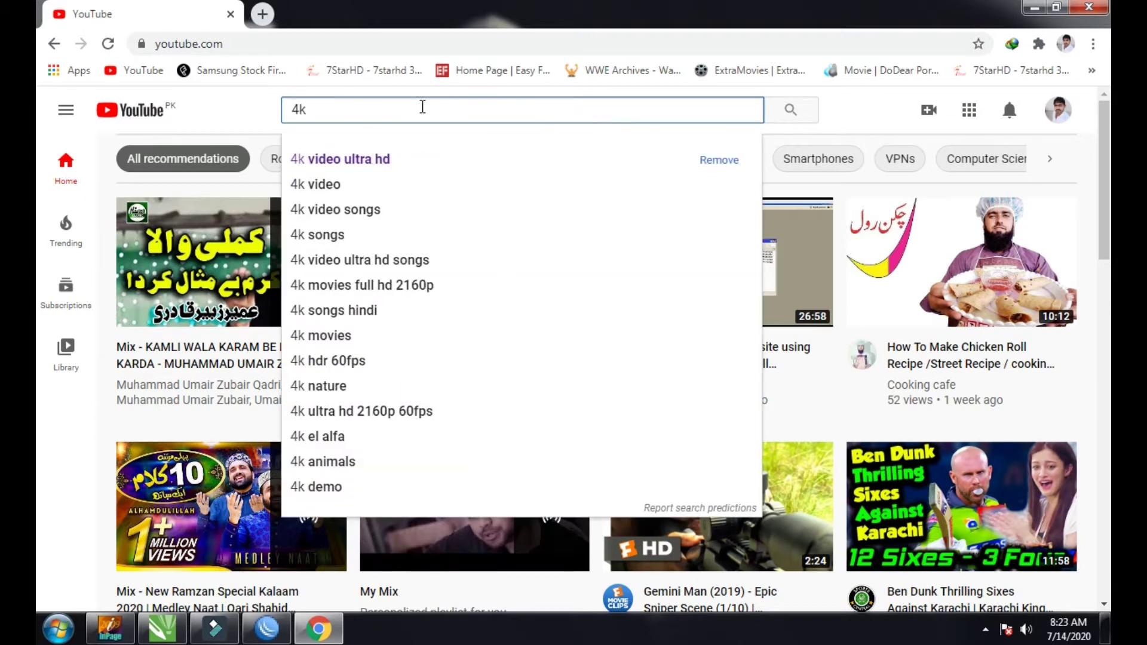
key("Down")
key("Return")
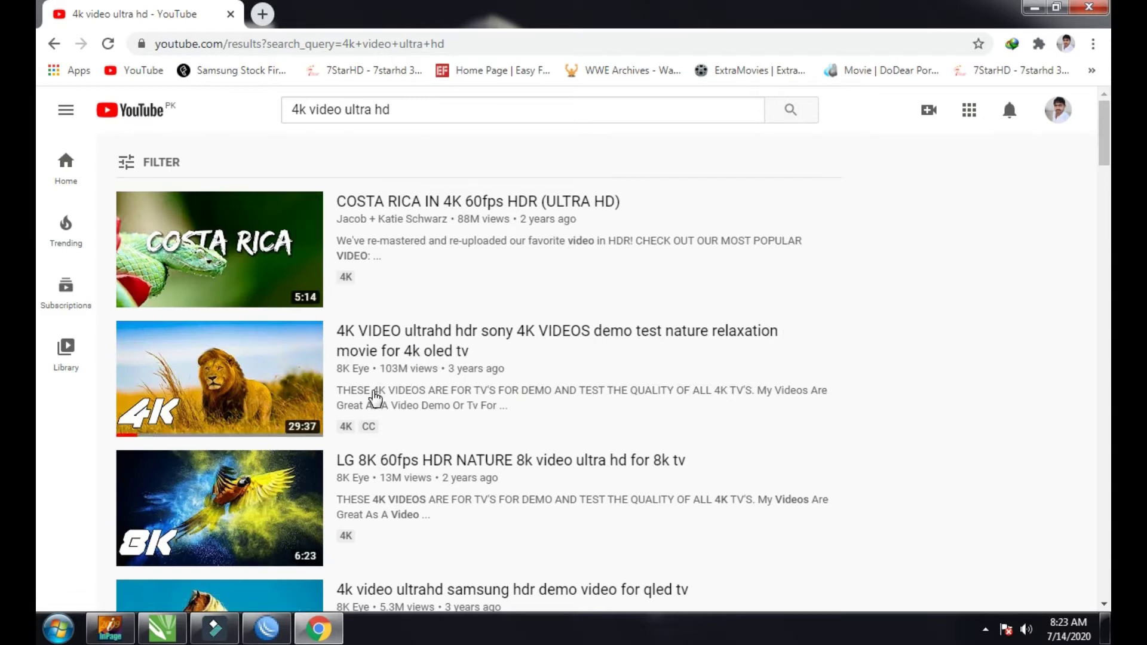
left_click(392, 352)
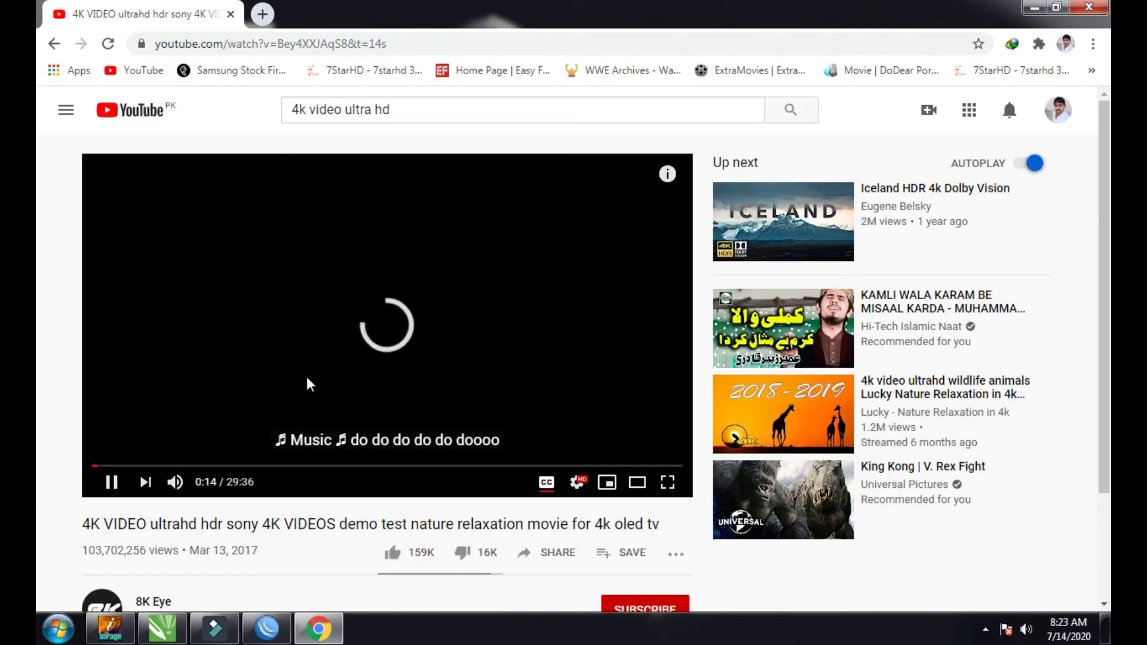
Change the playback quality of the 4K video and pause it.
left_click(577, 482)
left_click(604, 428)
left_click(590, 404)
left_click(111, 482)
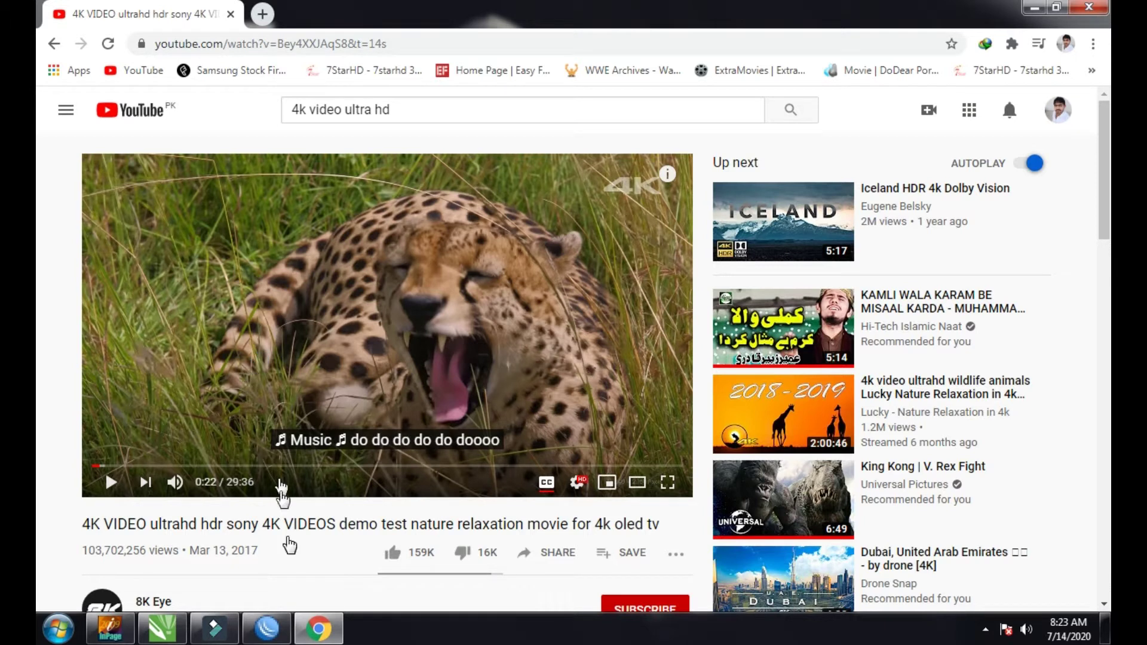
Switch to WinBox, connect to the MikroTik RB750 router as admin, and clear the Hotspot window from the maximized workspace.
left_click(267, 628)
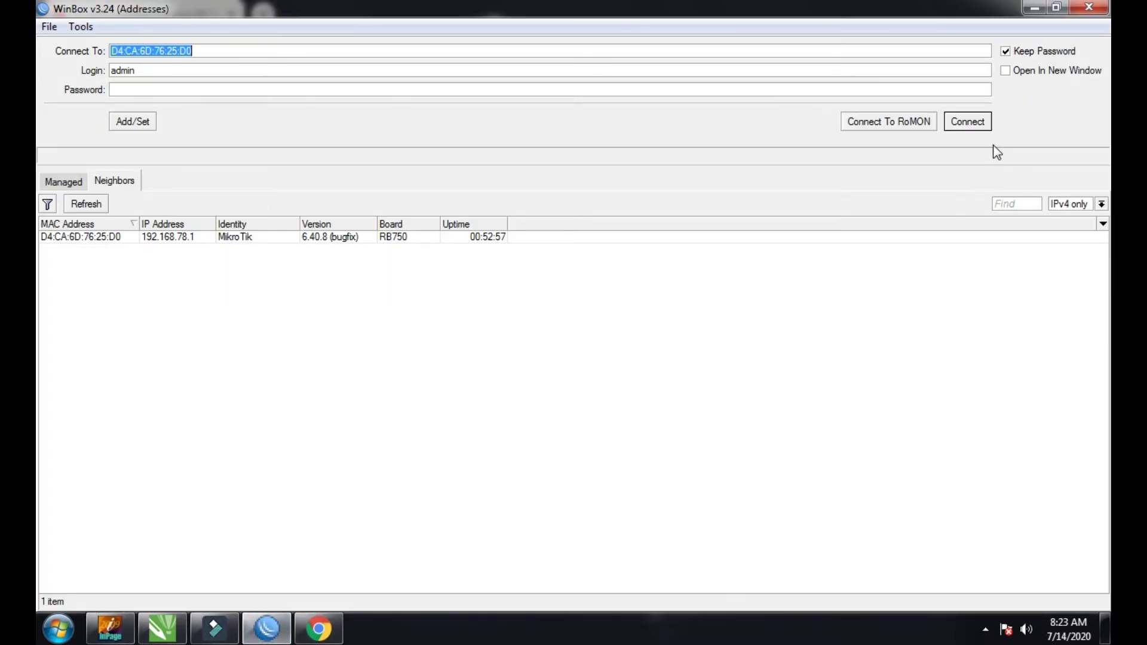
left_click(980, 127)
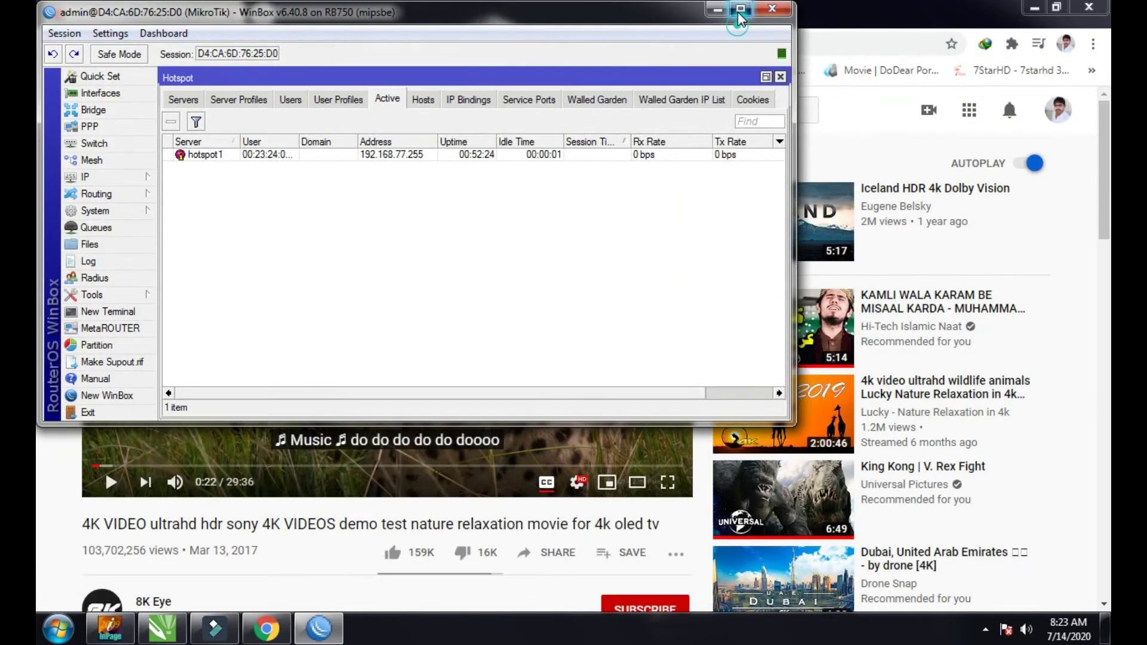
left_click(739, 12)
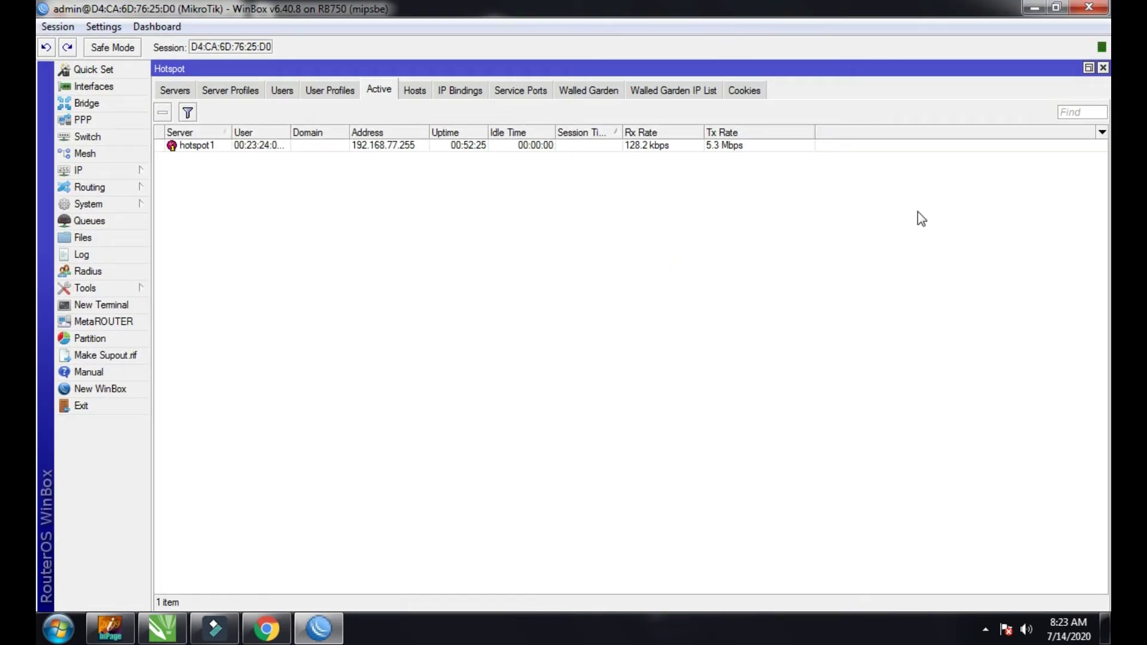
left_click(1103, 69)
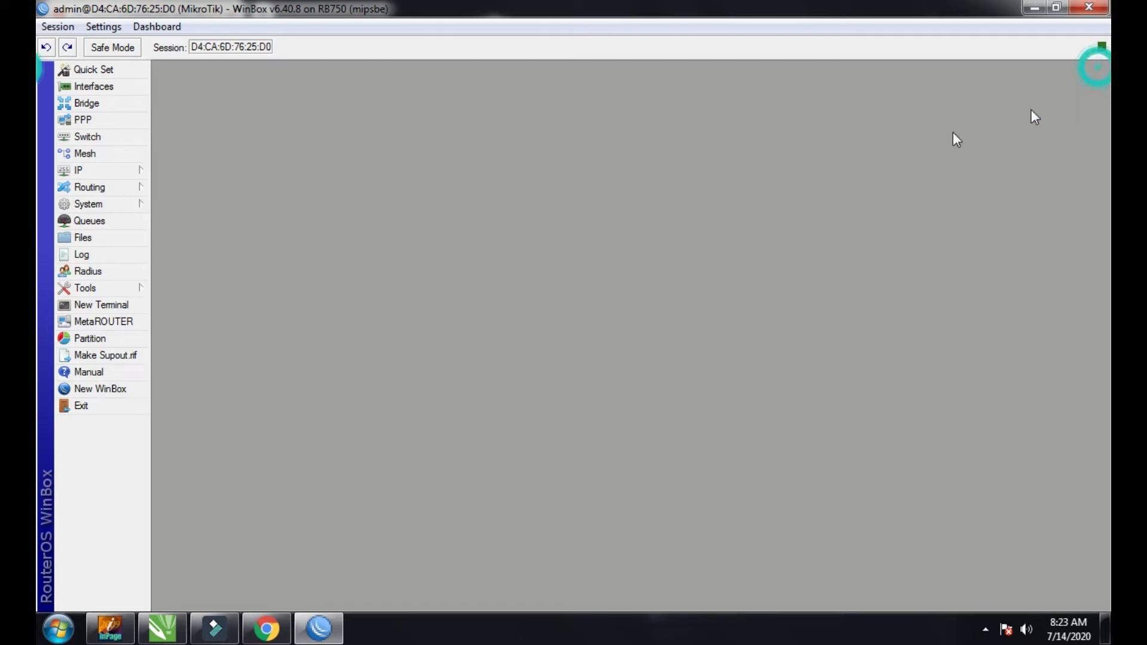
left_click(72, 174)
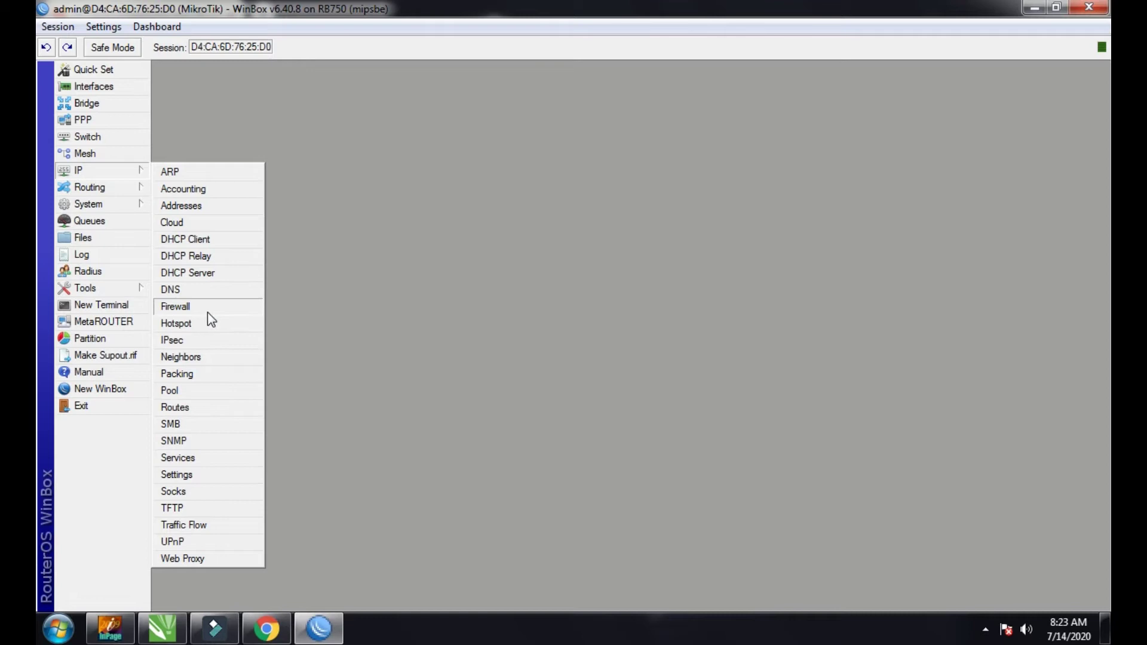
left_click(198, 294)
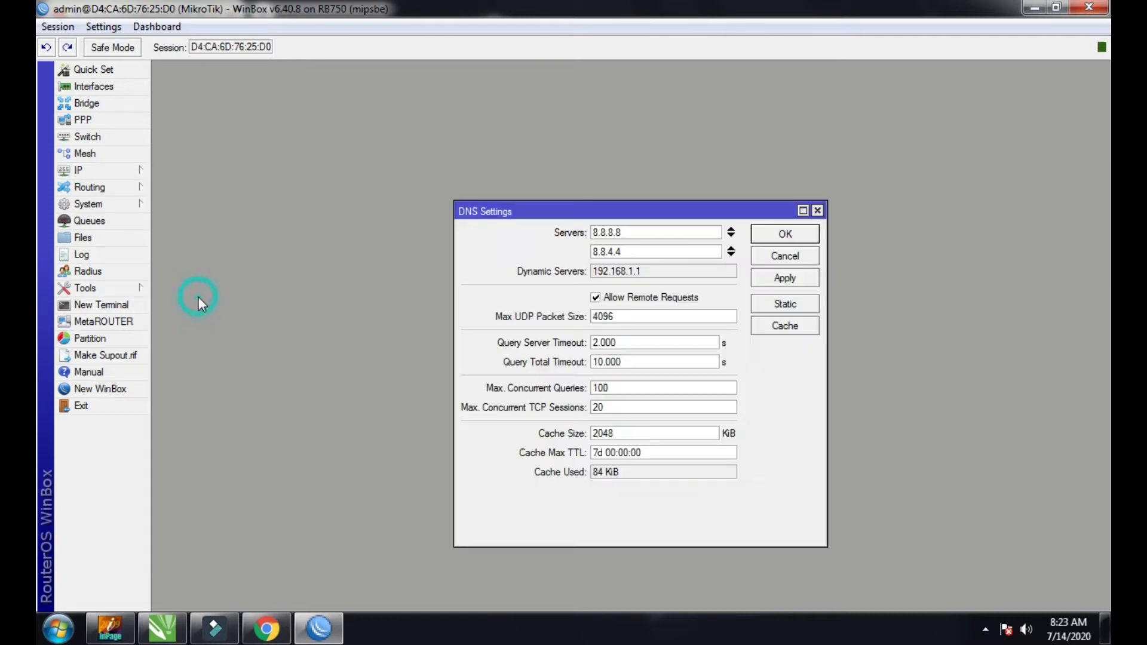
left_click(816, 212)
Open the firewall's Layer7 Protocols list and start a new L7 protocol entry.
left_click(105, 169)
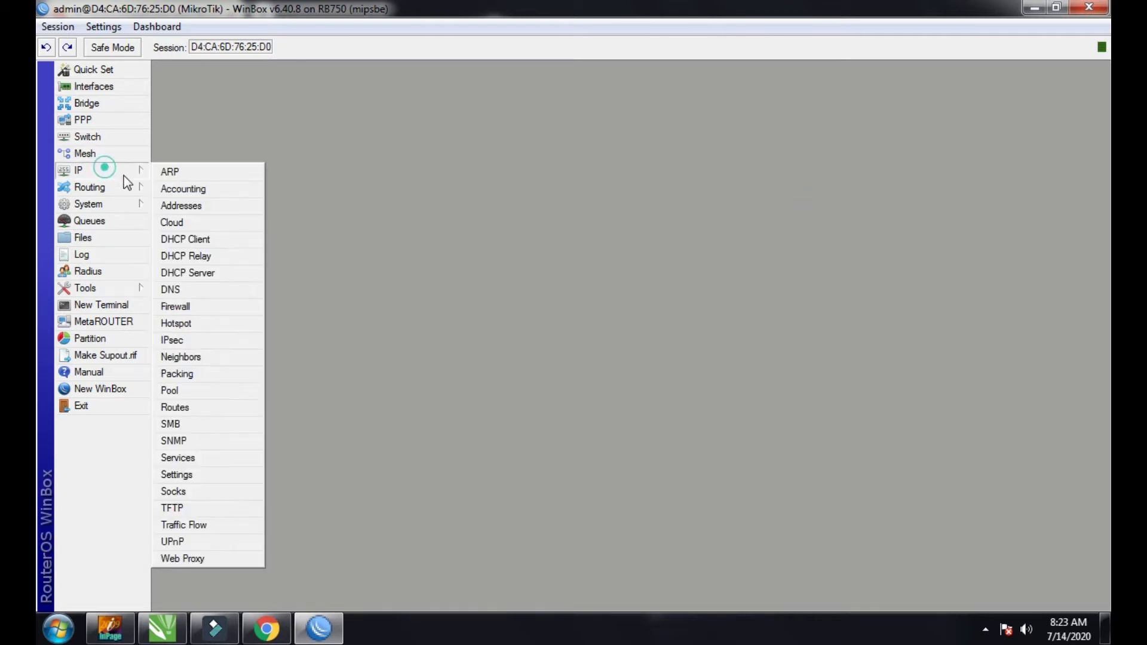
left_click(218, 304)
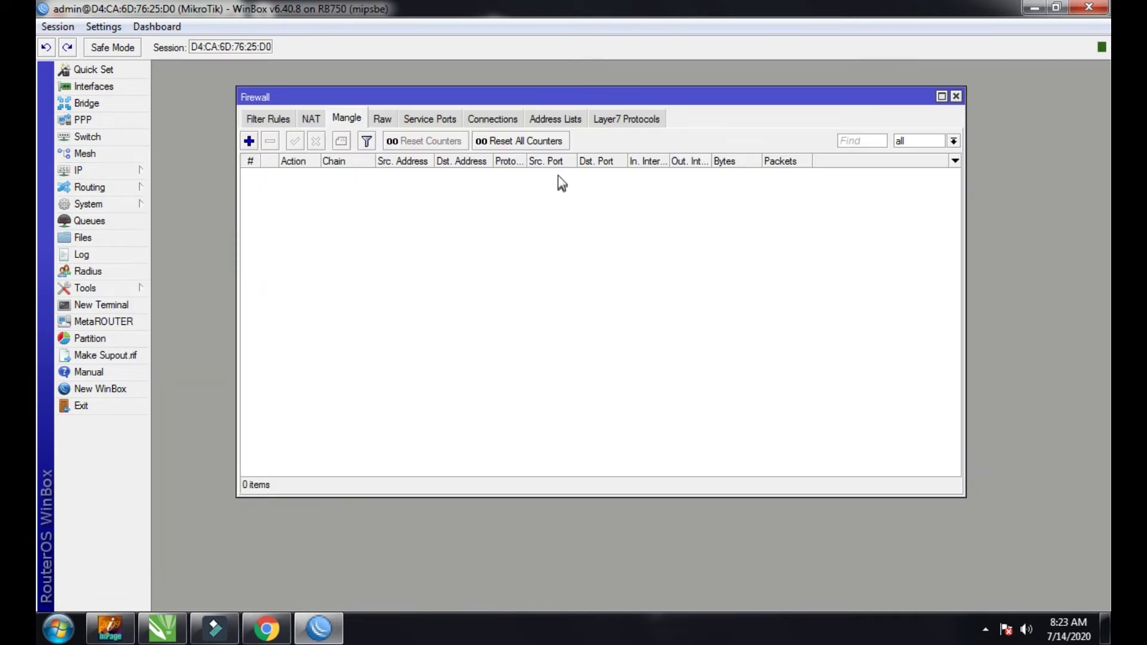
left_click(612, 126)
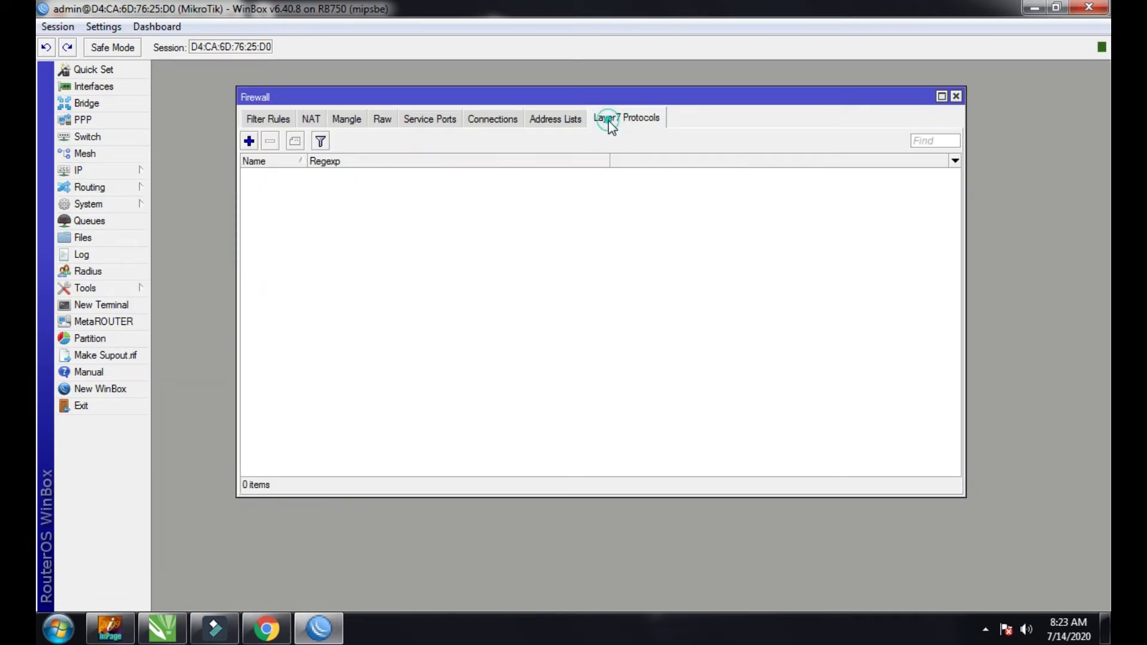
left_click(249, 142)
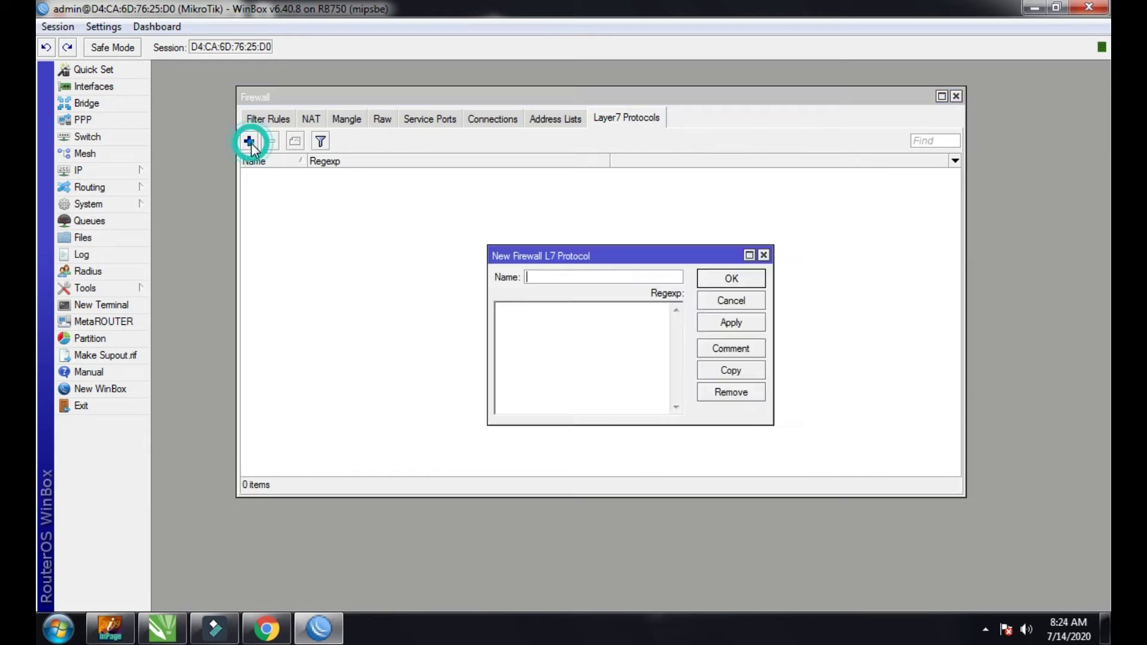
Name the new firewall L7 protocol Streaming-Video.
left_click(561, 275)
left_click(1033, 9)
left_click(1033, 7)
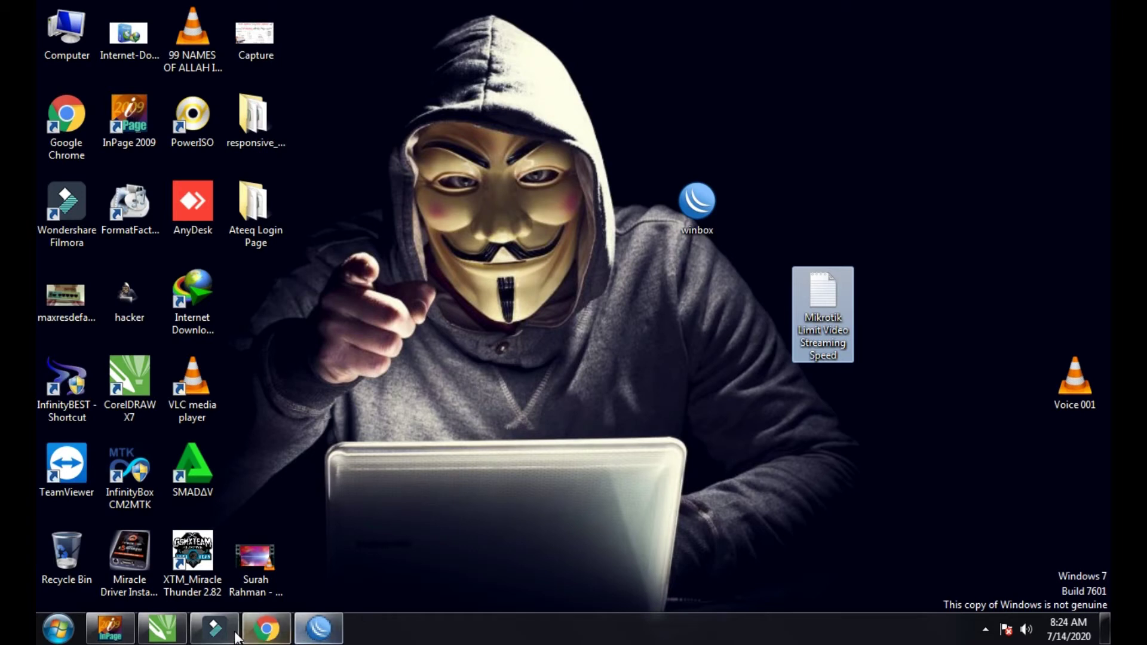
left_click(318, 635)
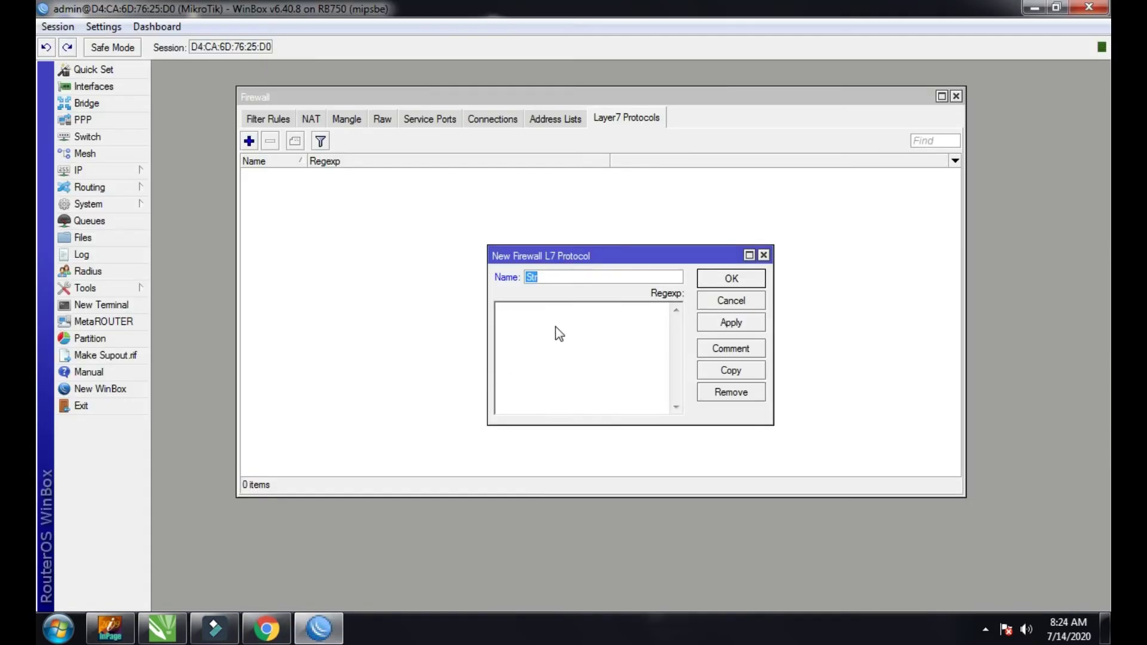
left_click(567, 283)
type("eaming")
left_click_drag(574, 279, 511, 279)
left_click(582, 274)
double_click(590, 276)
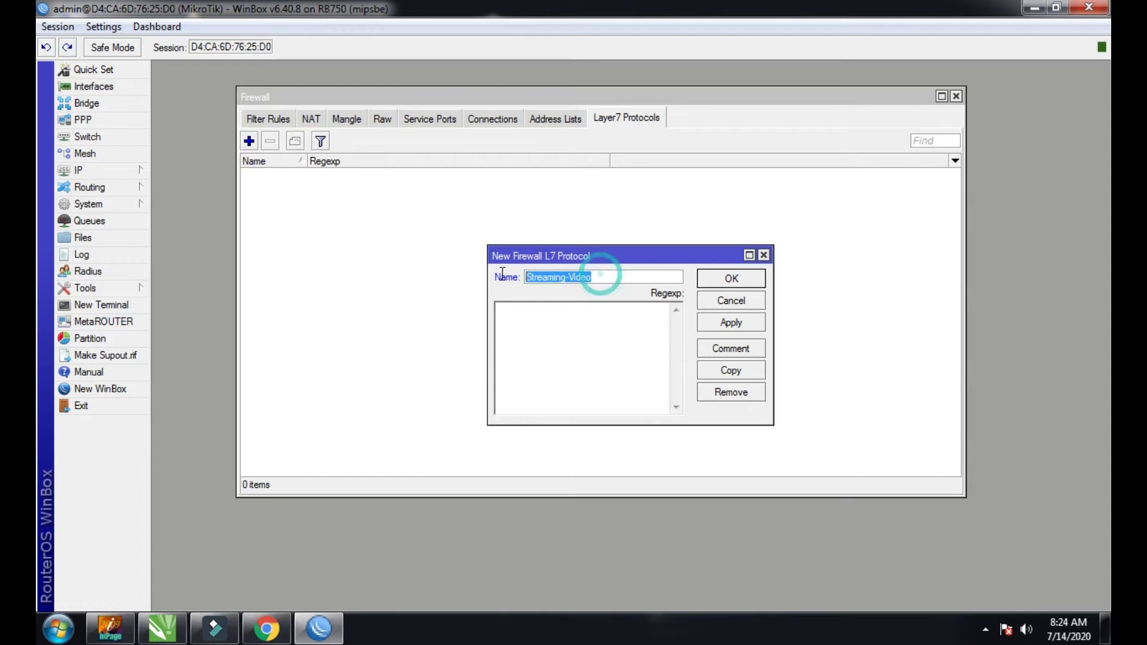
left_click(1034, 7)
left_click(807, 315)
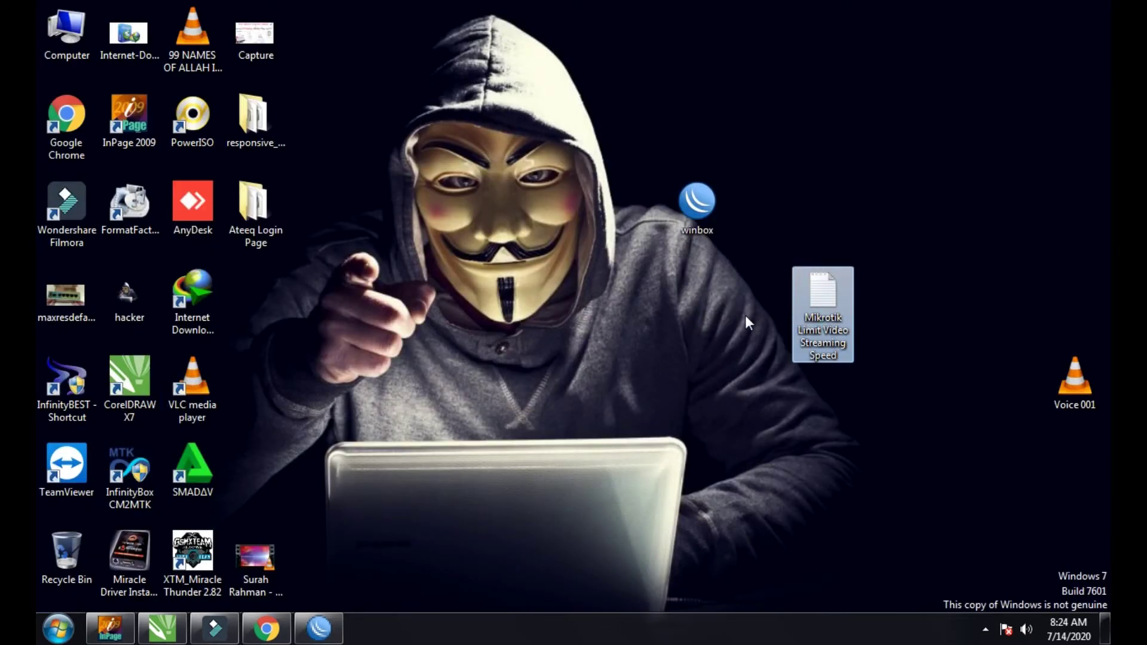
left_click(319, 628)
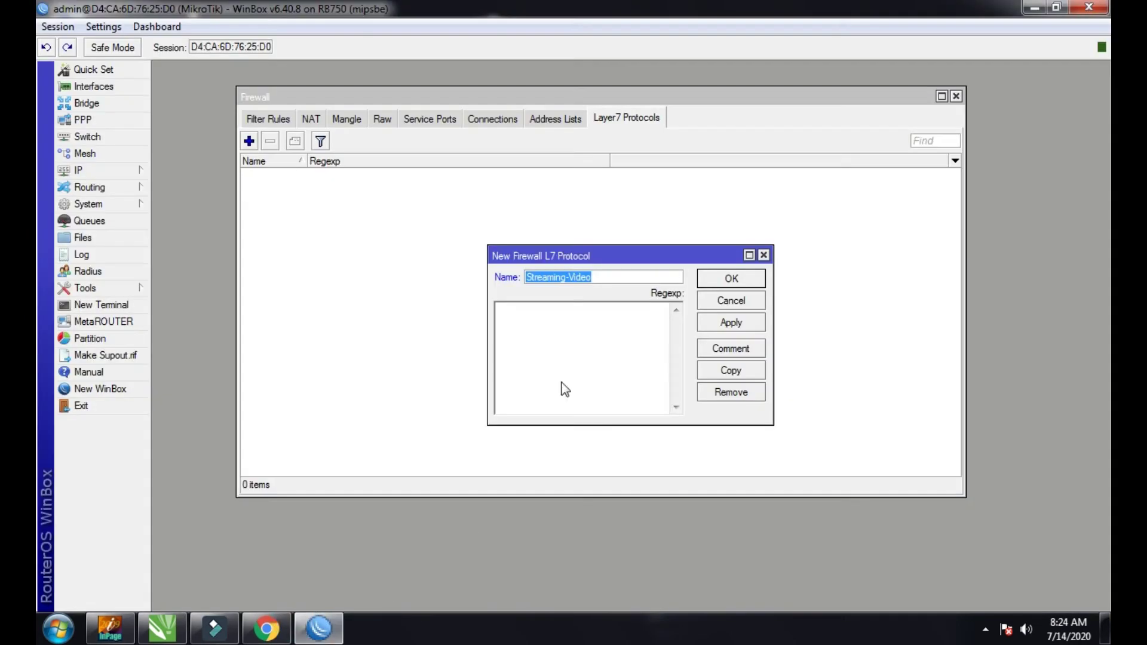
left_click(592, 276)
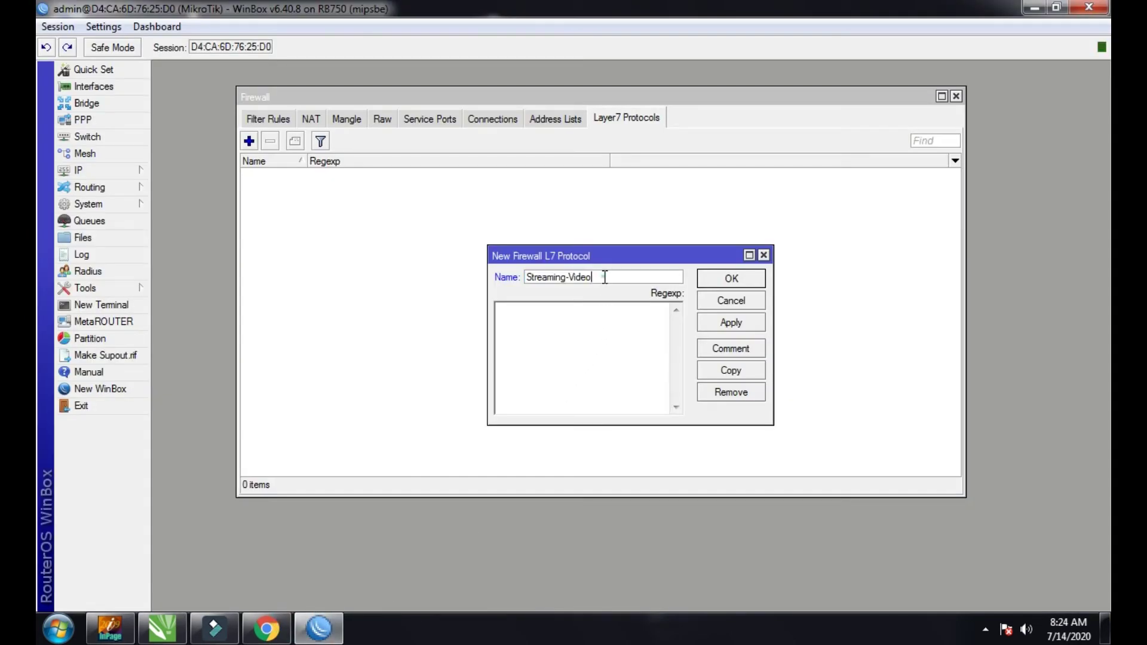
Copy the text "videoplayback| video" from the desktop file Mikrotik Limit Video Streaming Speed and close the file.
left_click(1034, 9)
double_click(811, 327)
left_click_drag(747, 315, 104, 305)
right_click(116, 309)
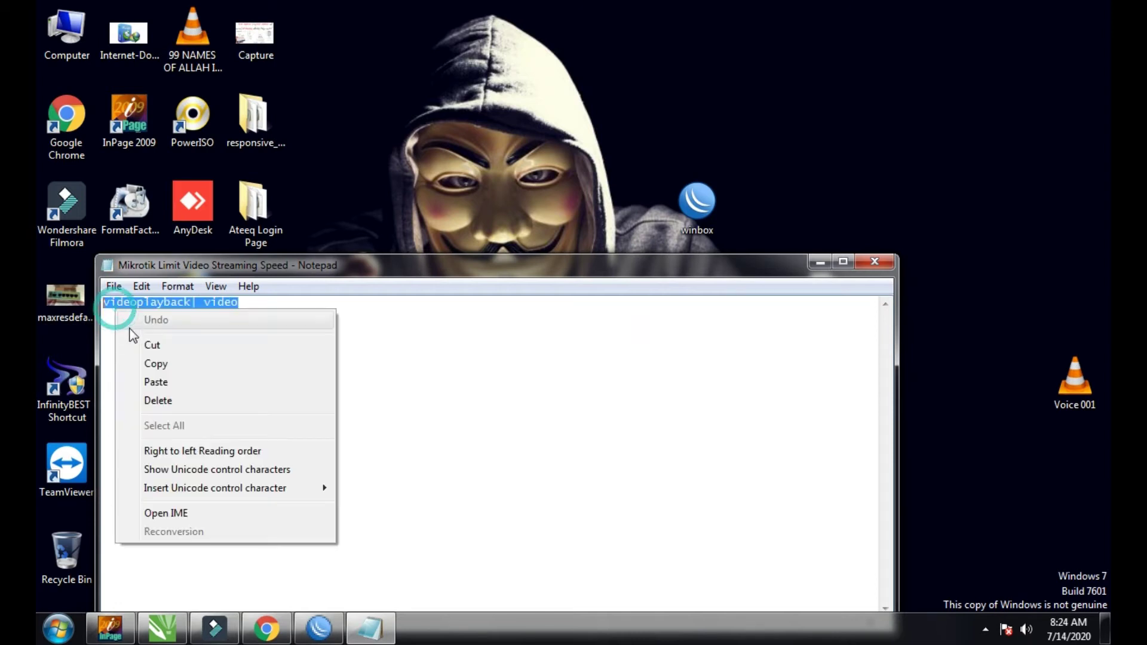
left_click(139, 365)
left_click_drag(192, 269, 279, 240)
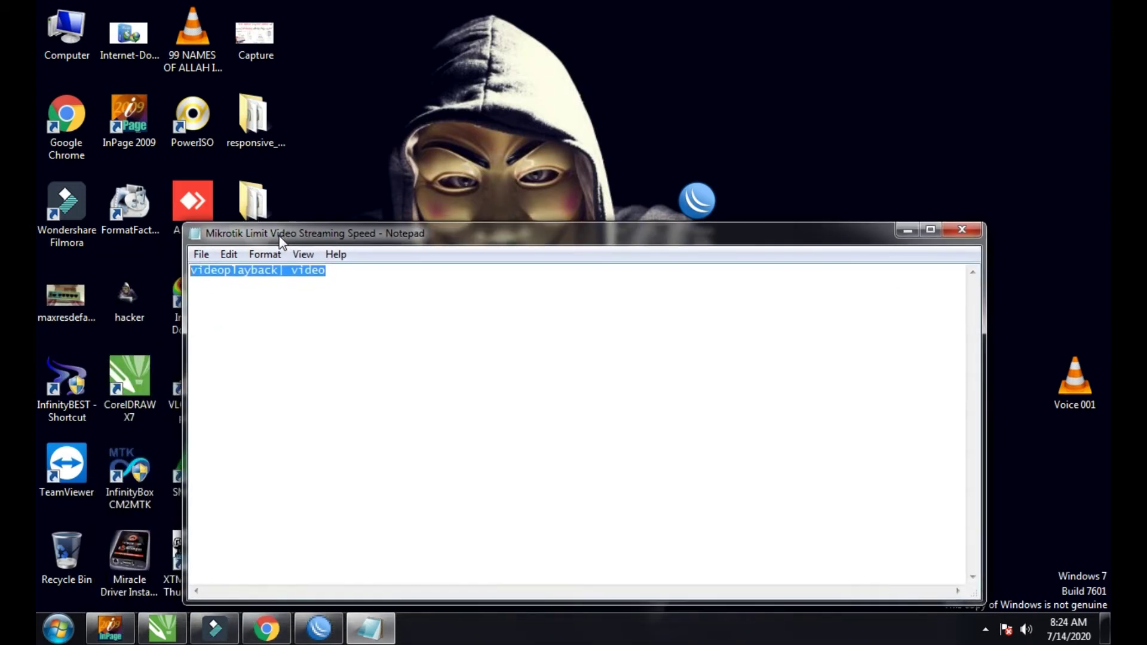
left_click(343, 342)
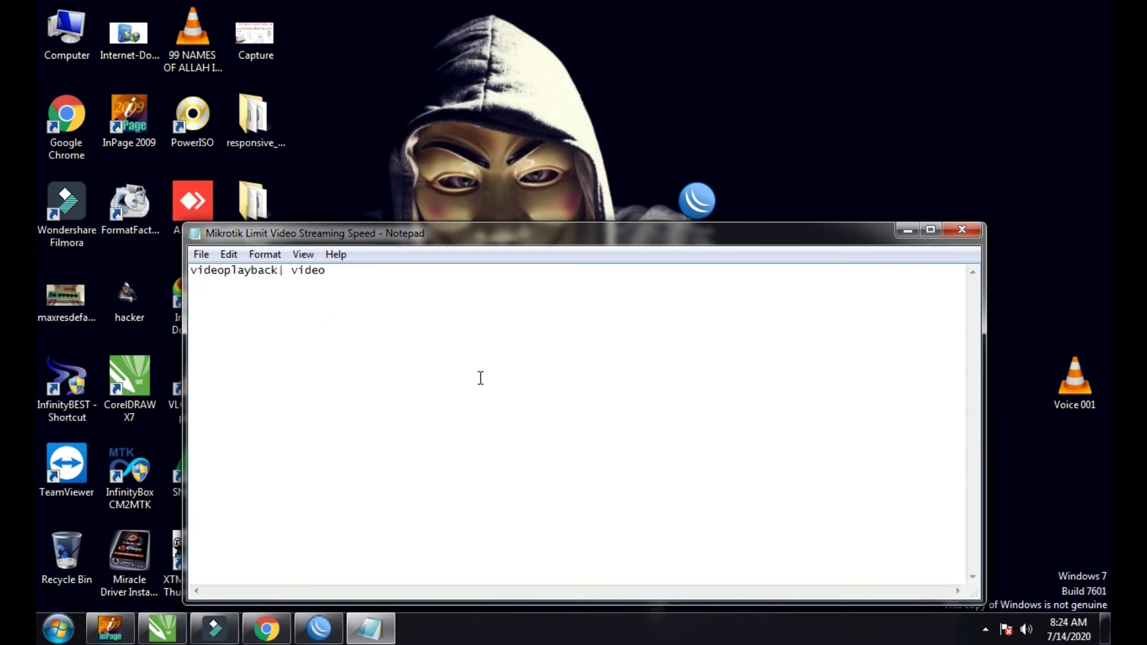
left_click(963, 233)
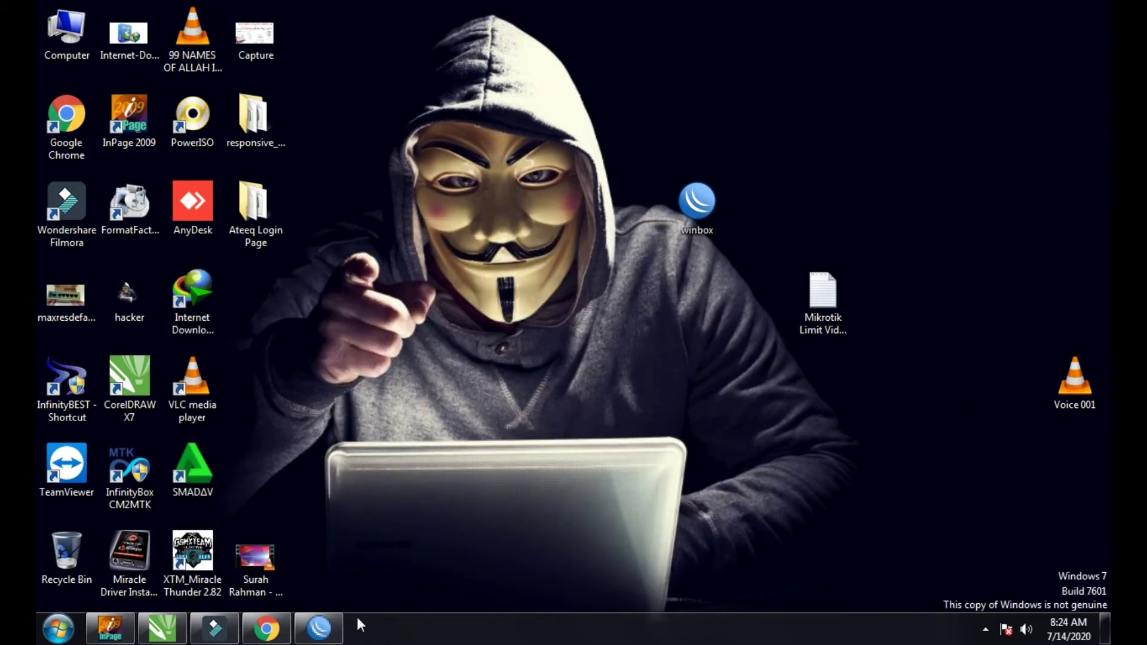
Back in WinBox, paste "videoplayback| video" as the Streaming-Video protocol's regexp and save the entry.
left_click(338, 627)
left_click(536, 324)
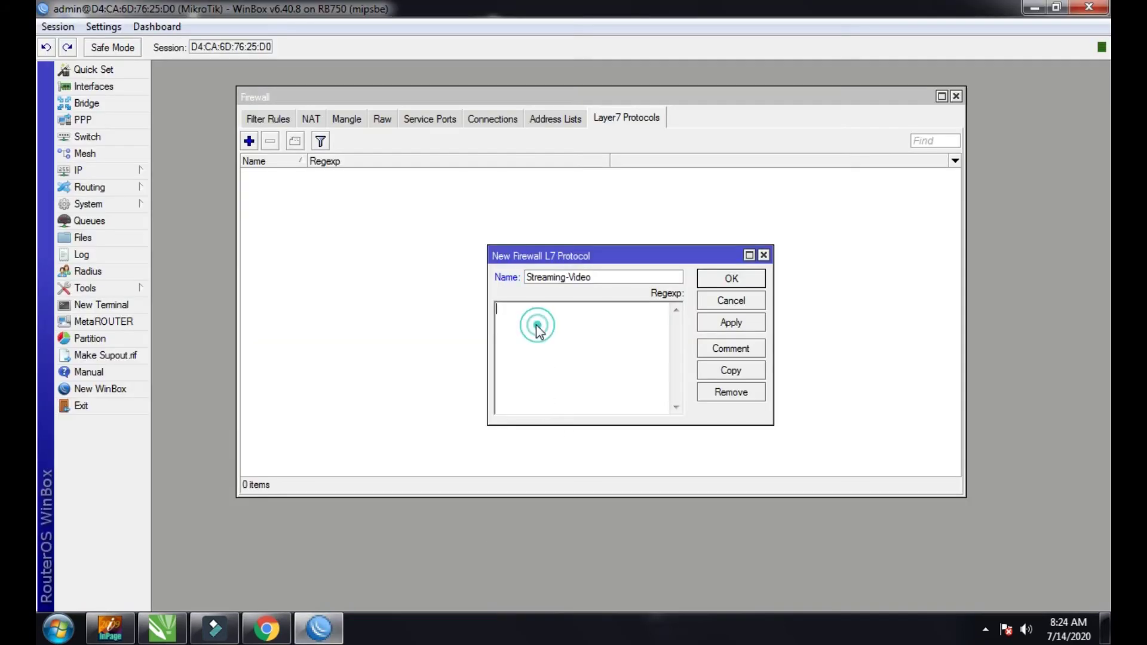
right_click(536, 324)
left_click(576, 398)
left_click(708, 321)
left_click(707, 278)
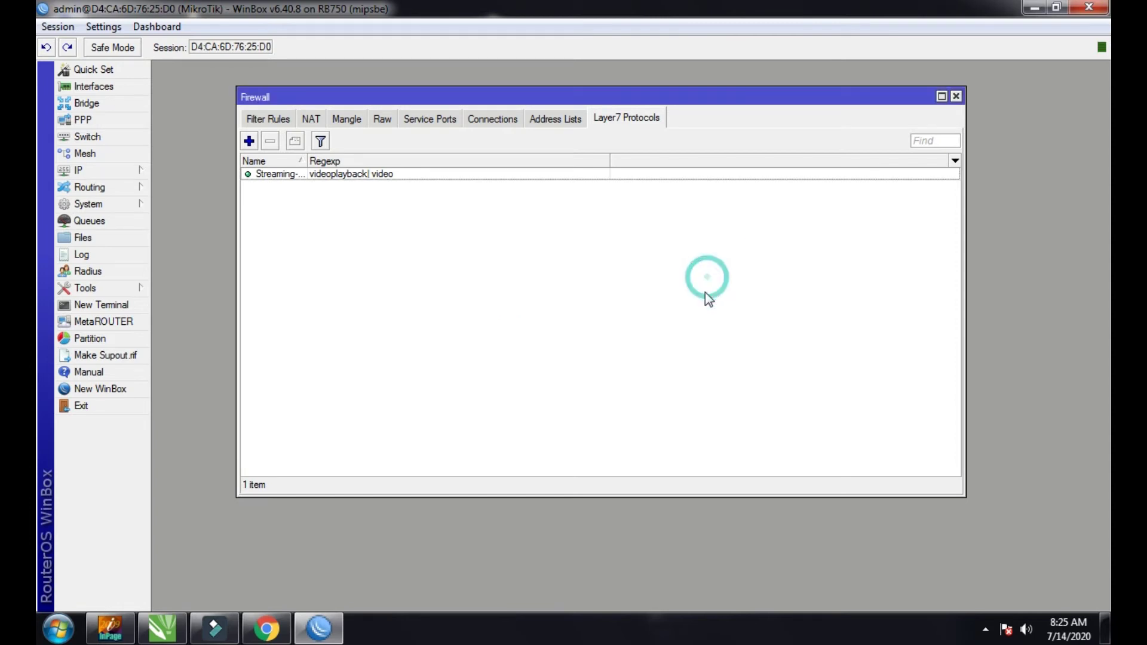
Start a new firewall mangle rule on the prerouting chain and set its action to mark packet.
left_click(347, 119)
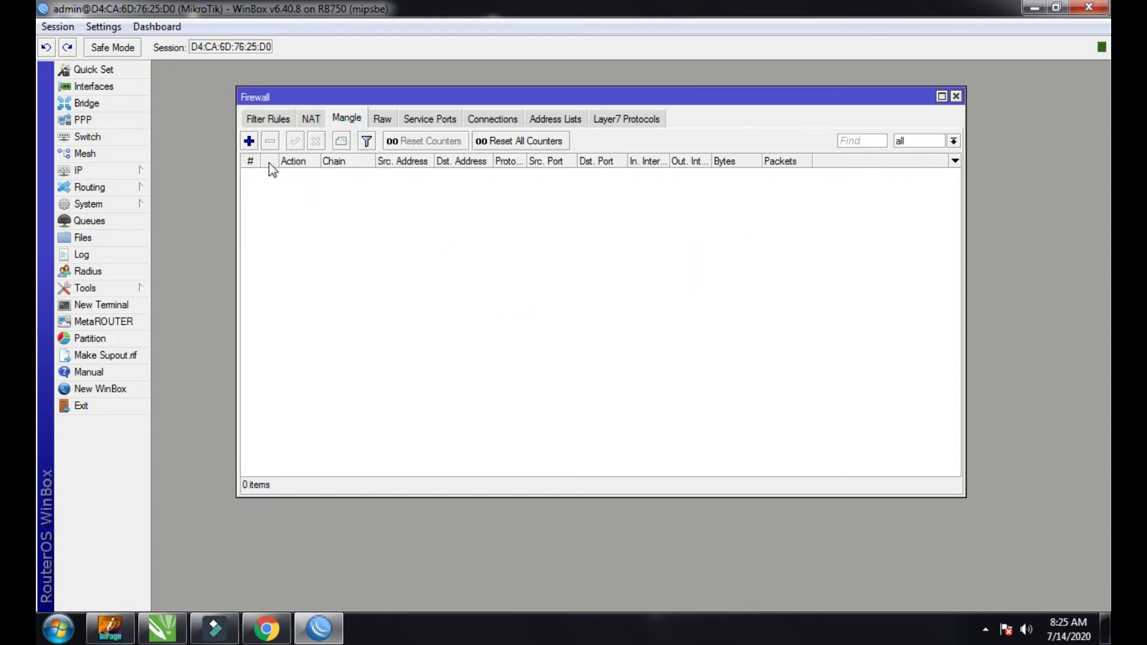
left_click(249, 141)
left_click(484, 138)
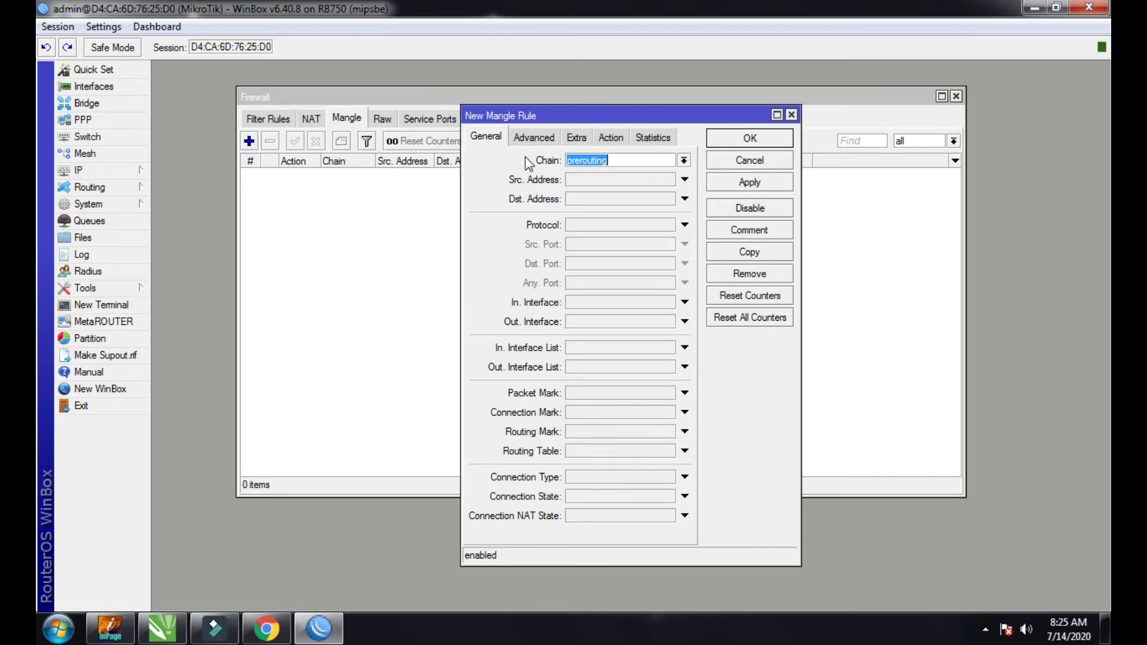
left_click(535, 139)
left_click(577, 138)
left_click(605, 139)
left_click(642, 159)
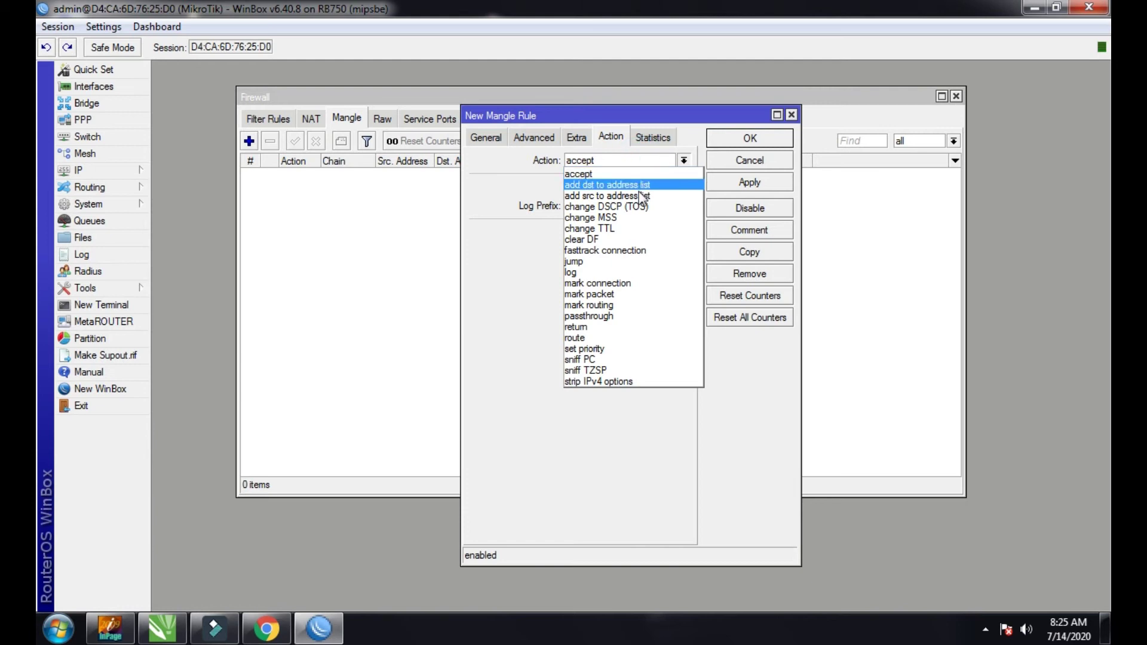
left_click(623, 294)
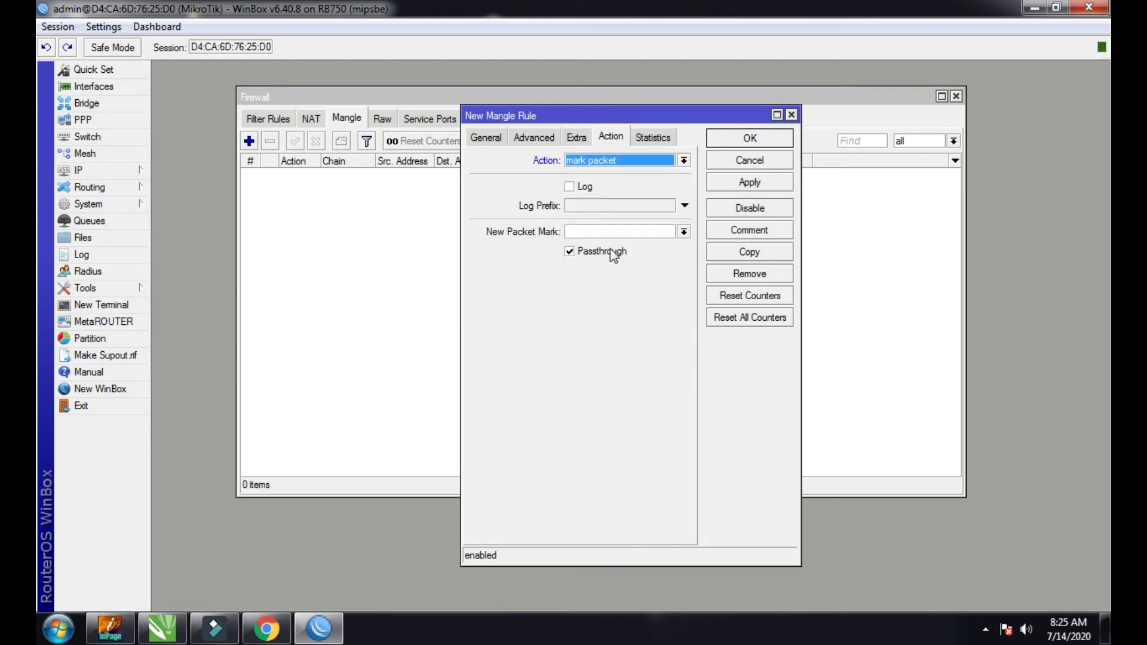
Set the mangle rule's new packet mark to Speed-Video, save the rule and close the firewall window.
left_click(596, 231)
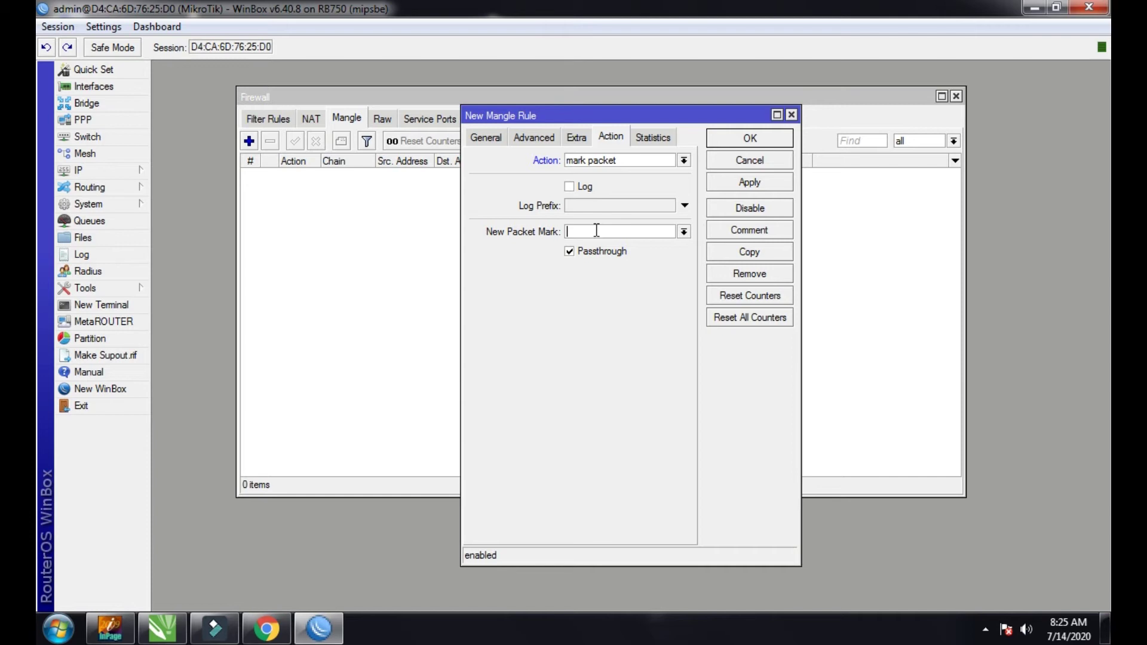
type("Speed-Video")
left_click(725, 184)
left_click(735, 142)
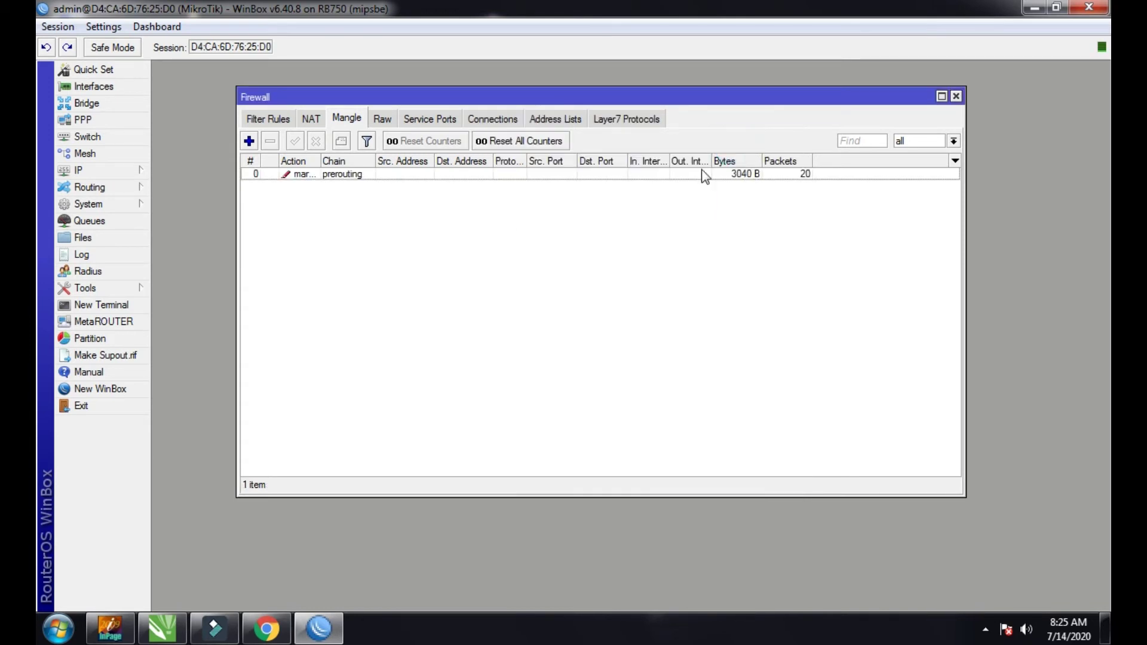
left_click(955, 97)
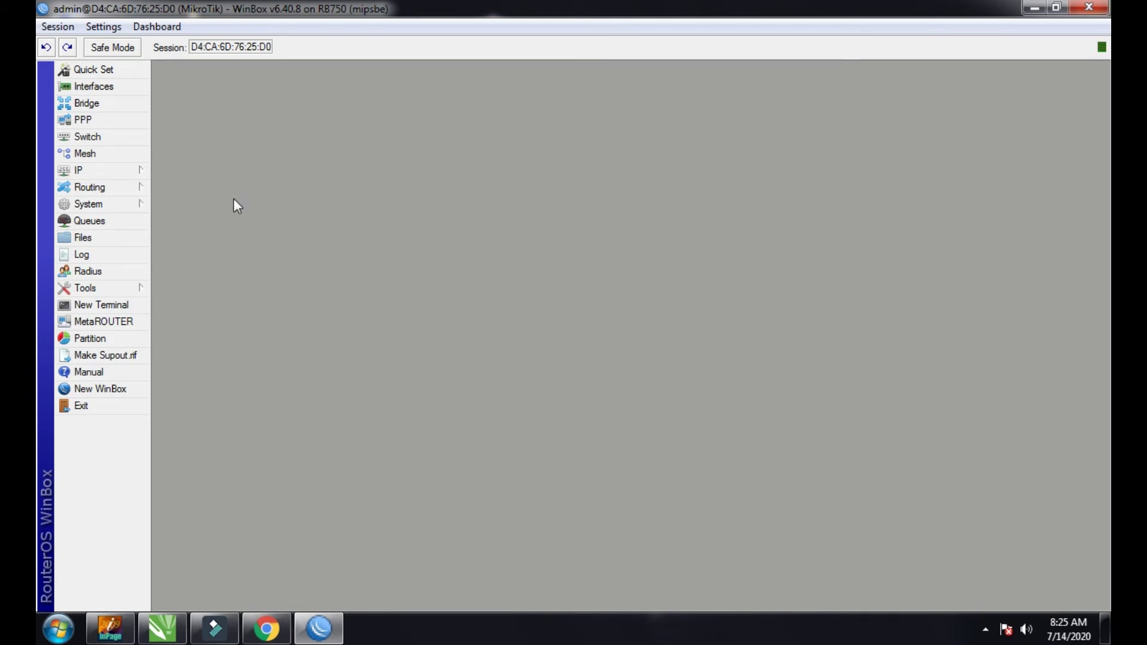
Start a new queue tree entry named Speed-Video and assign it the Speed-Video packet mark.
left_click(83, 222)
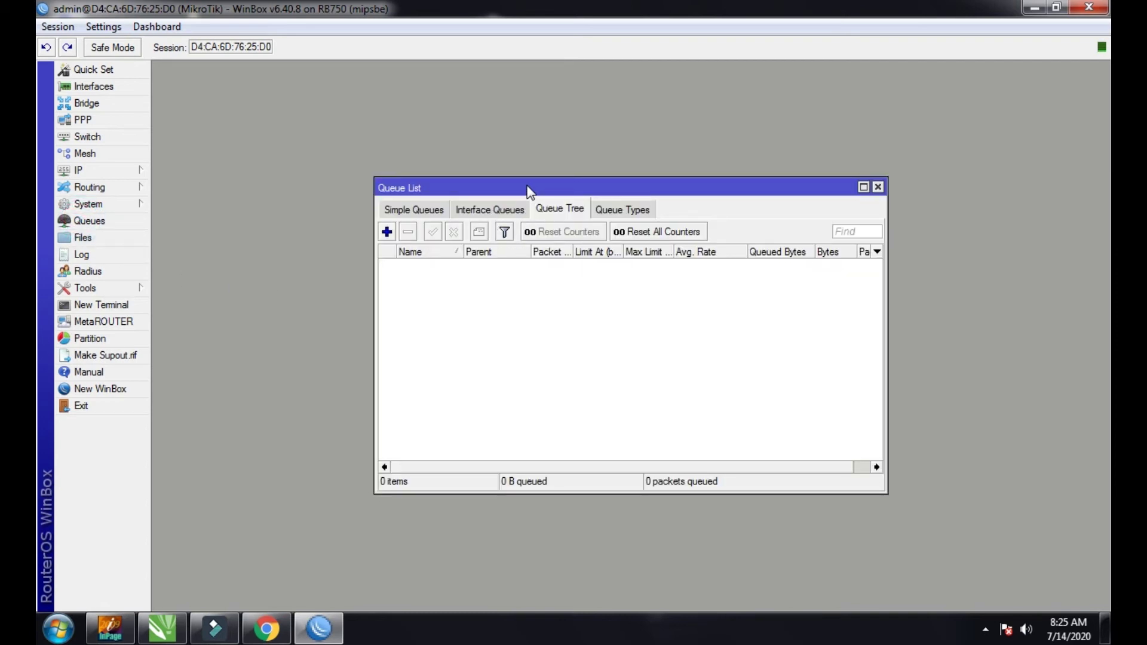
left_click_drag(529, 187, 482, 150)
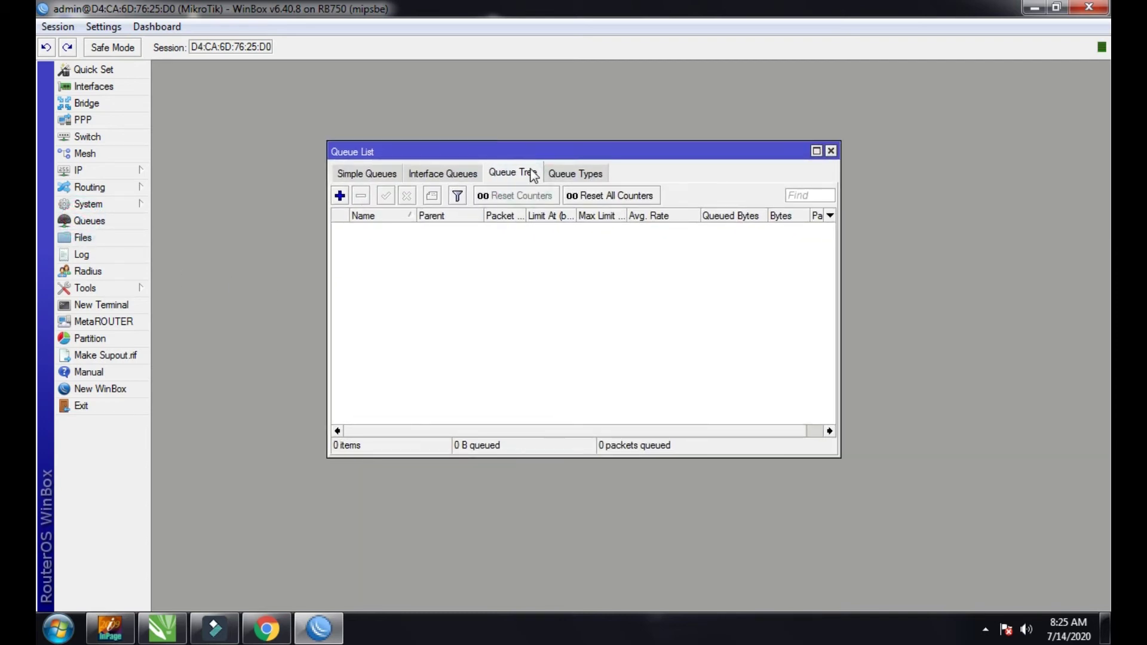
left_click(340, 195)
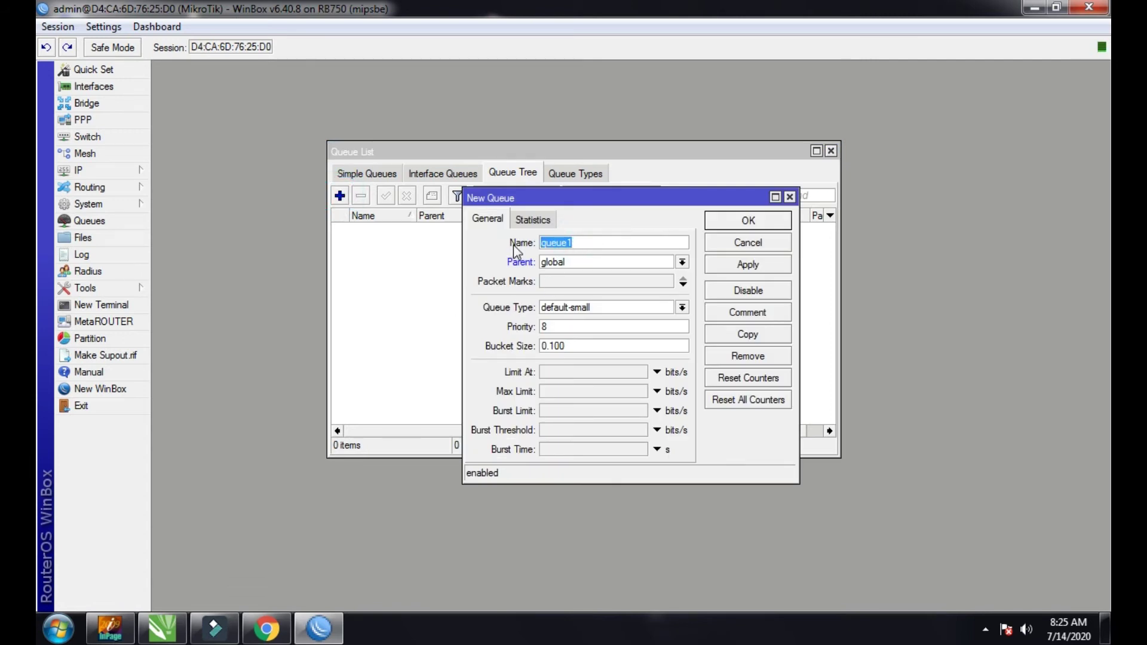
type("Speed-Video")
left_click(574, 283)
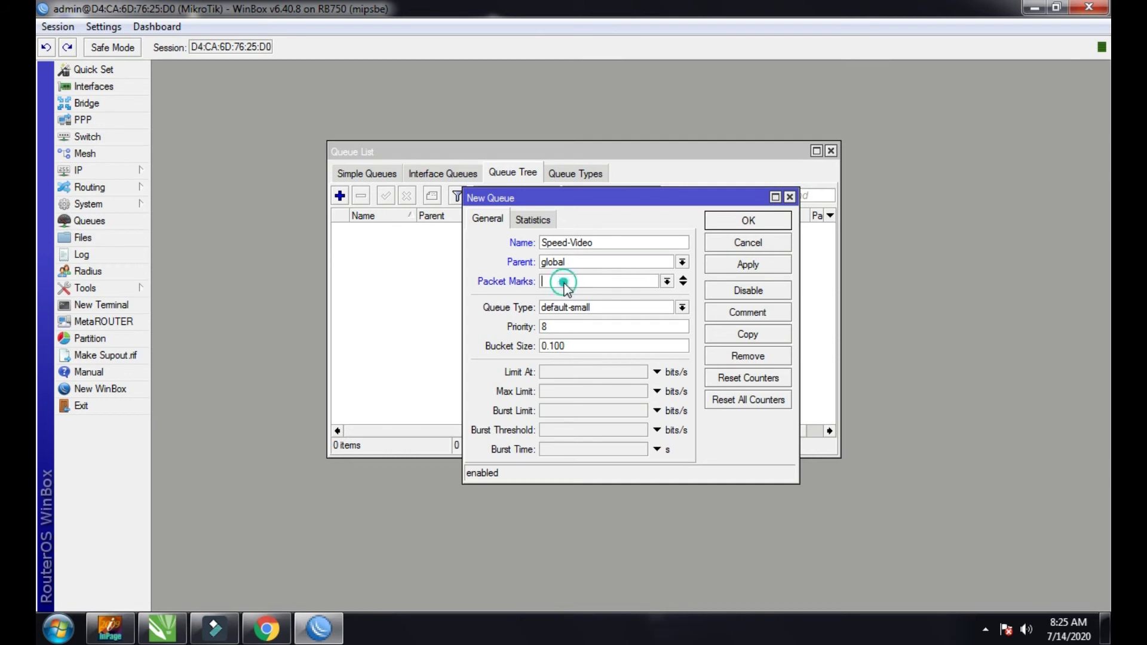
left_click(669, 282)
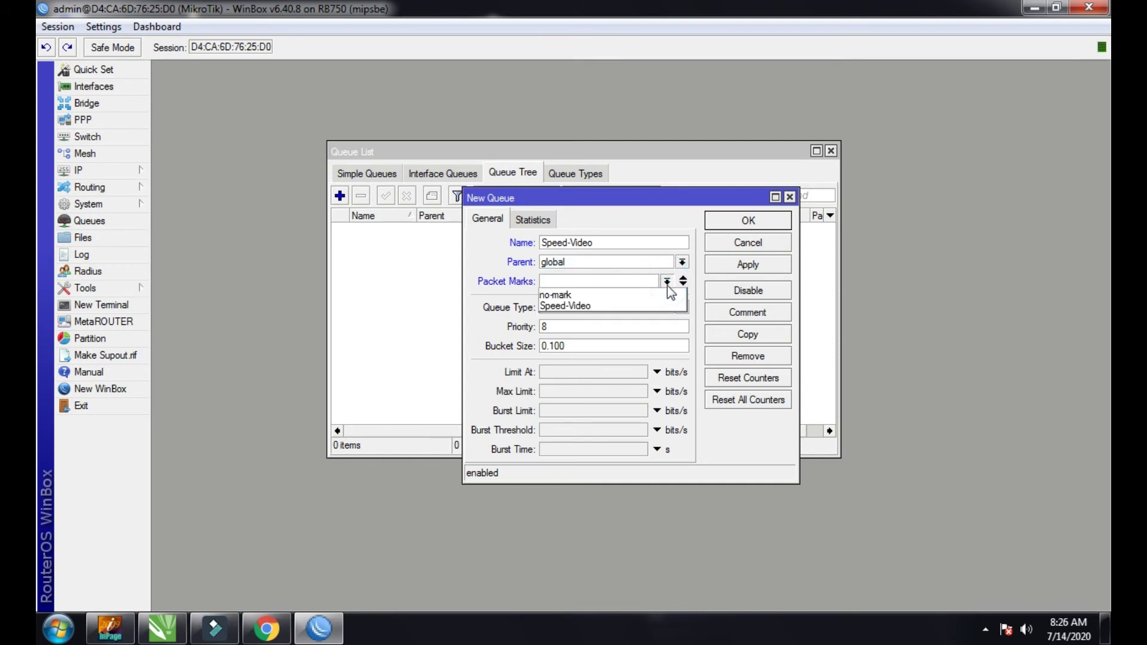
left_click(556, 307)
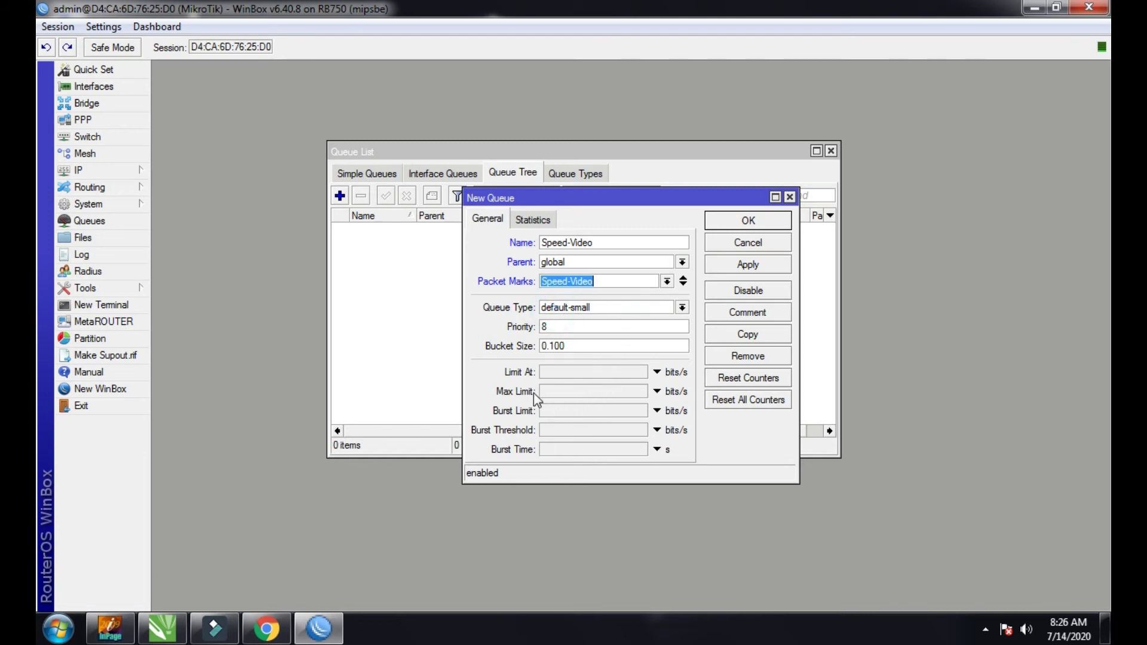
Set the Speed-Video queue's max limit to 1M bits/s and save the queue.
left_click(563, 398)
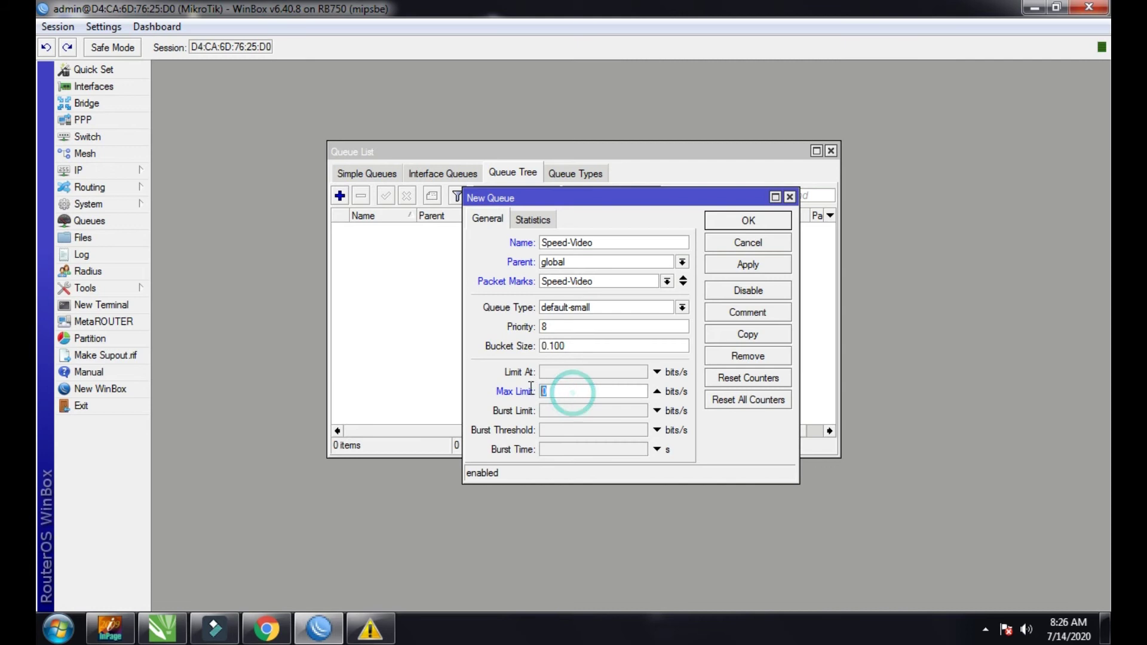
right_click(362, 638)
left_click(357, 582)
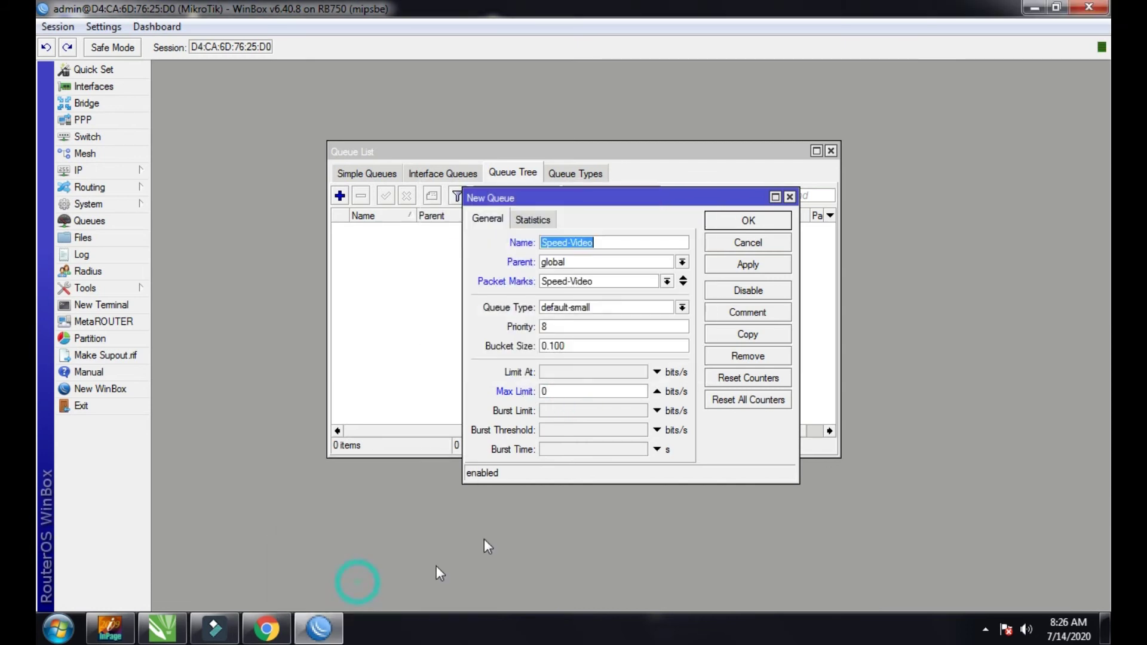
left_click(569, 389)
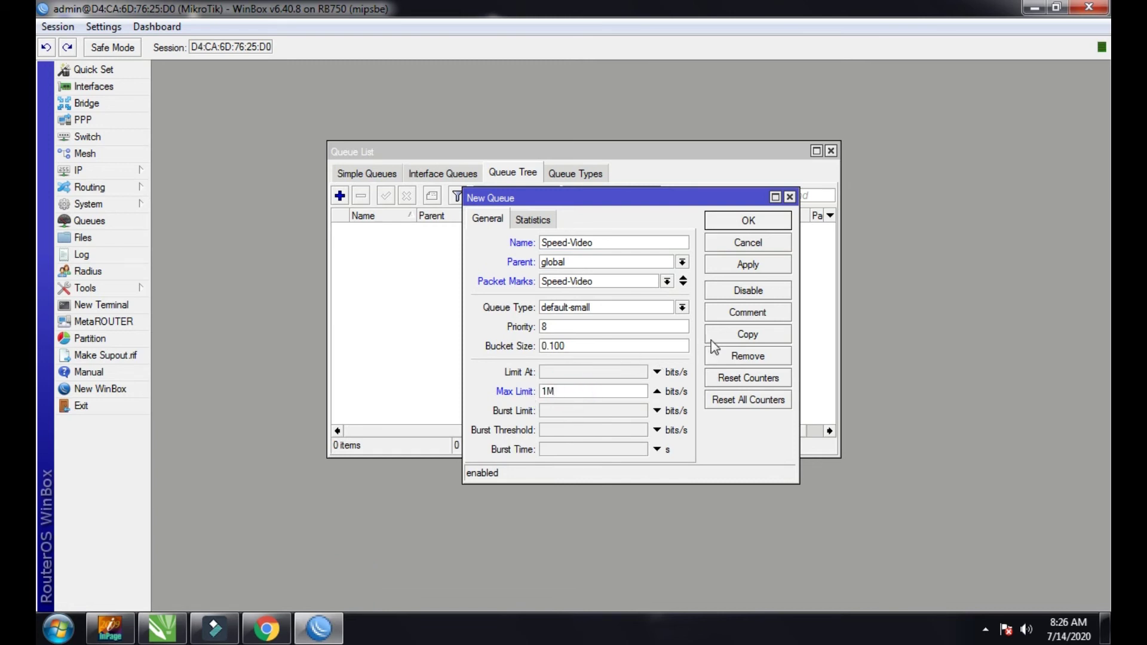
left_click(735, 266)
left_click(741, 222)
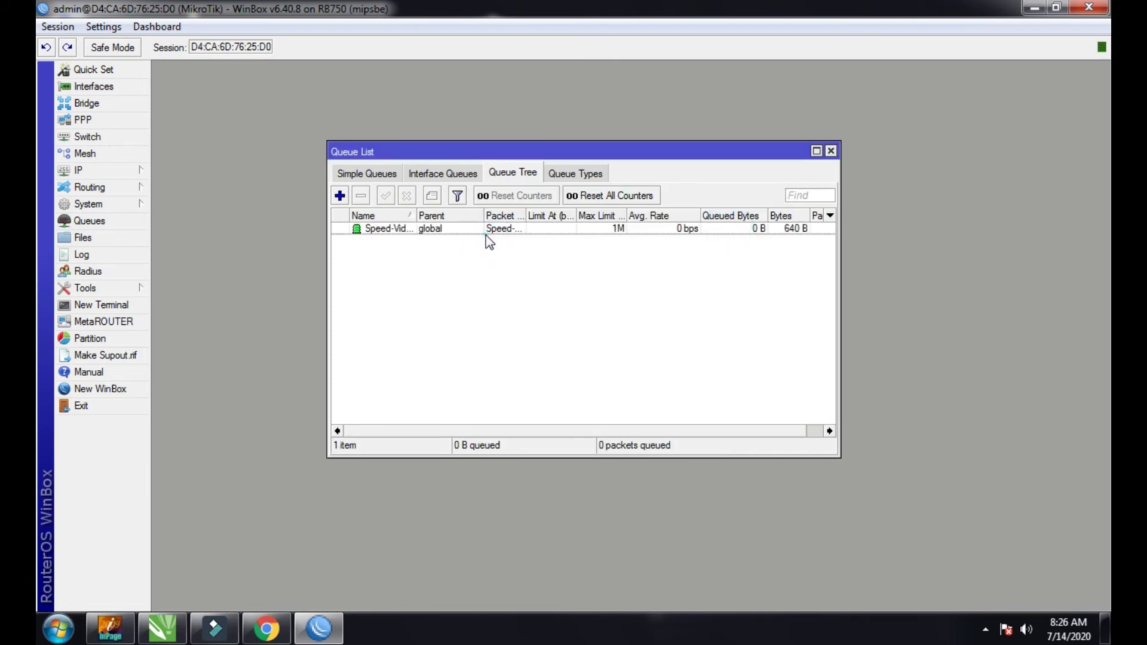
double_click(486, 234)
left_click(789, 199)
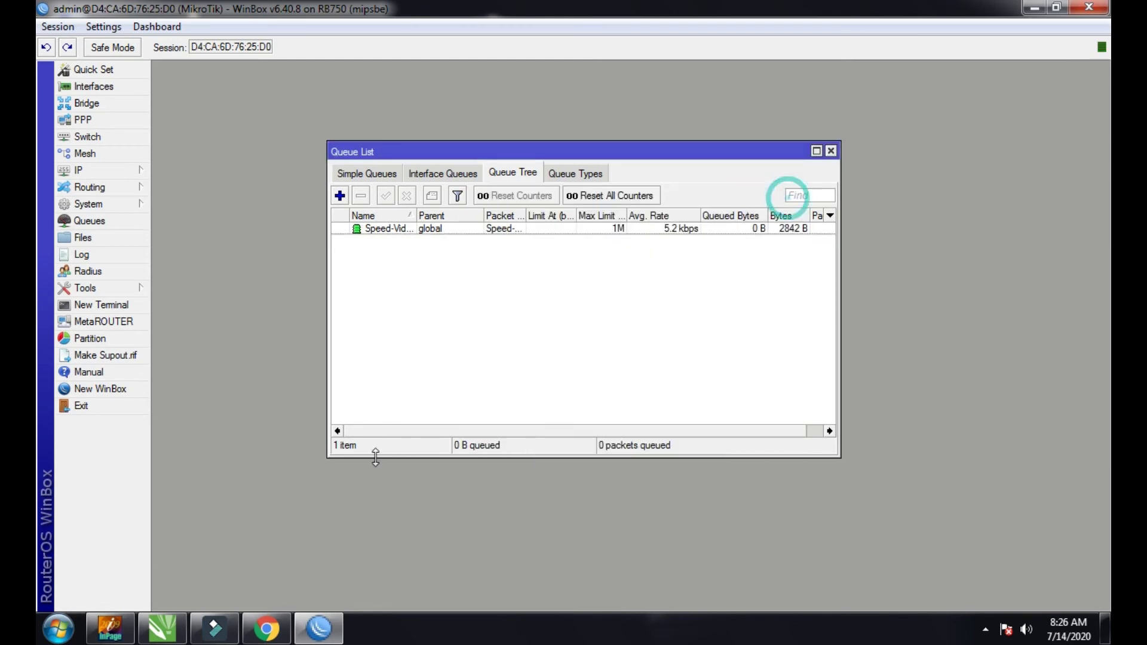
Reload the YouTube video in Chrome and return to WinBox to watch the Speed-Video queue's average rate.
left_click(266, 629)
left_click(111, 47)
left_click(319, 628)
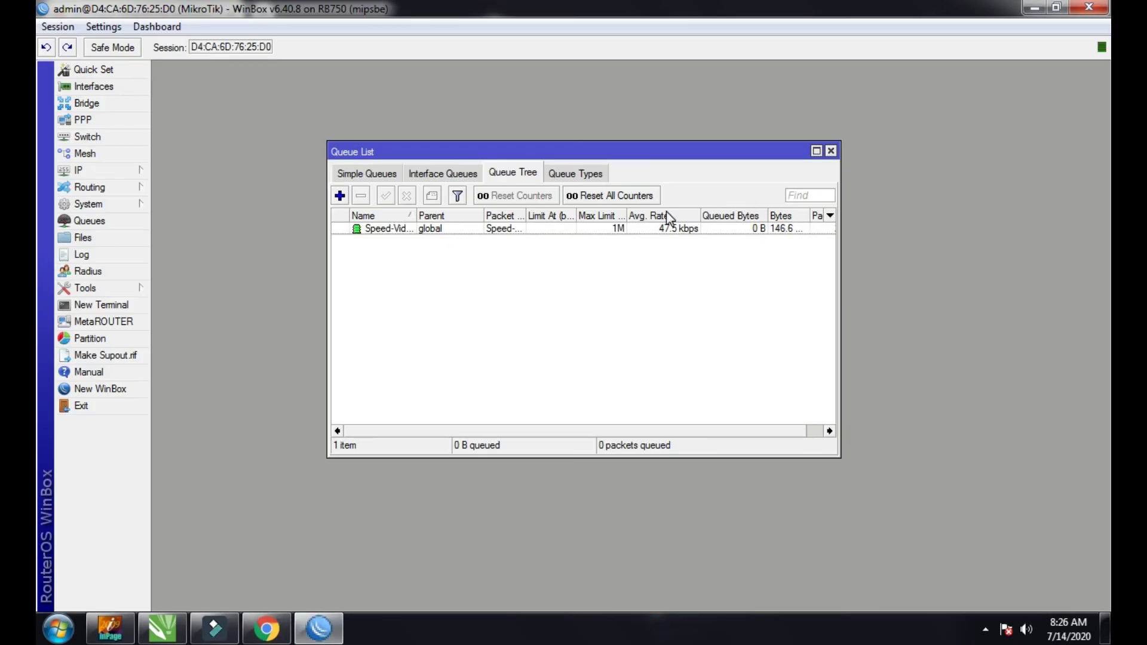
mouse_move(626, 216)
left_mouse_down()
mouse_move(644, 215)
mouse_move(611, 215)
left_mouse_up()
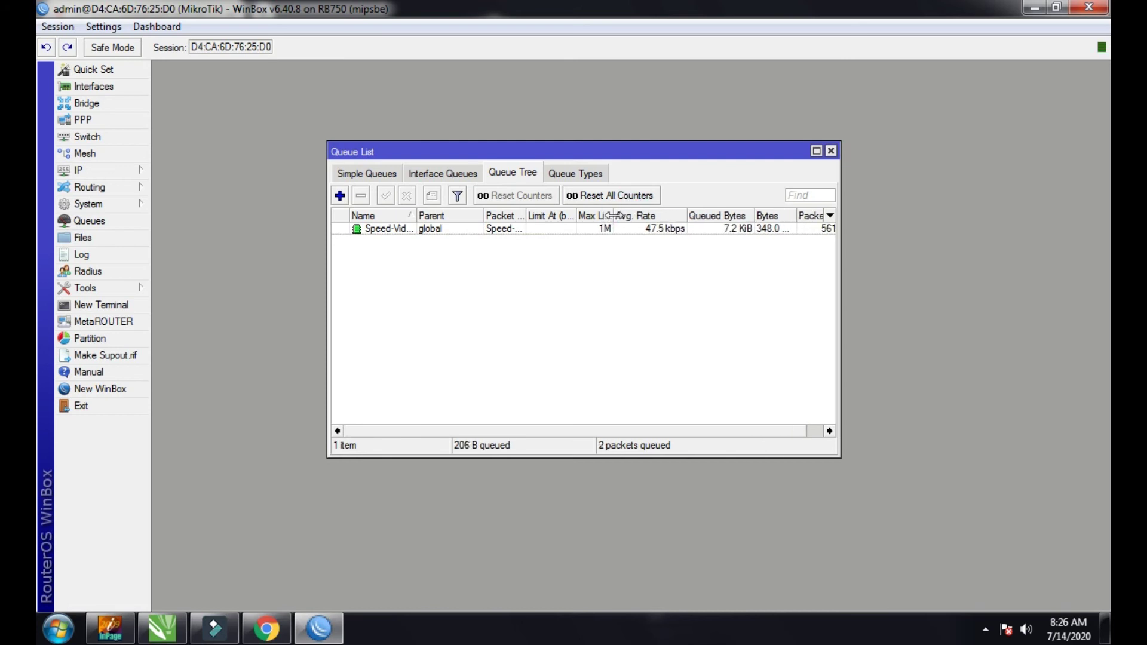
left_click_drag(685, 215, 706, 216)
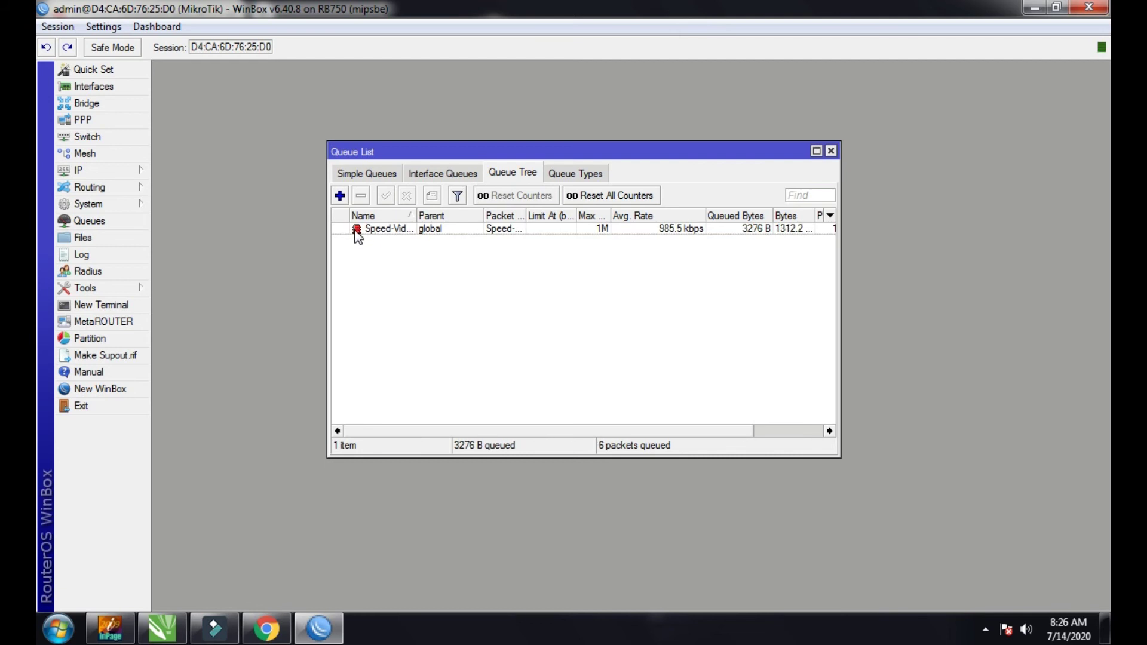
left_click(654, 231)
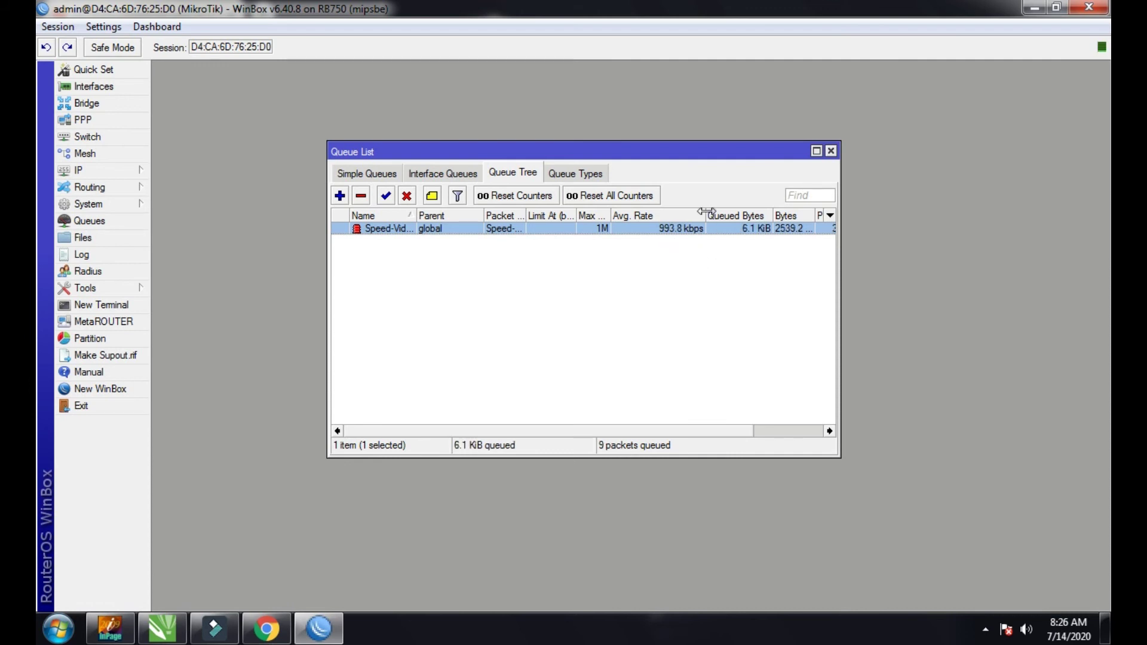
Check the YouTube video's playback and player settings in Chrome, returning to WinBox to compare the queue's traffic.
left_click(283, 625)
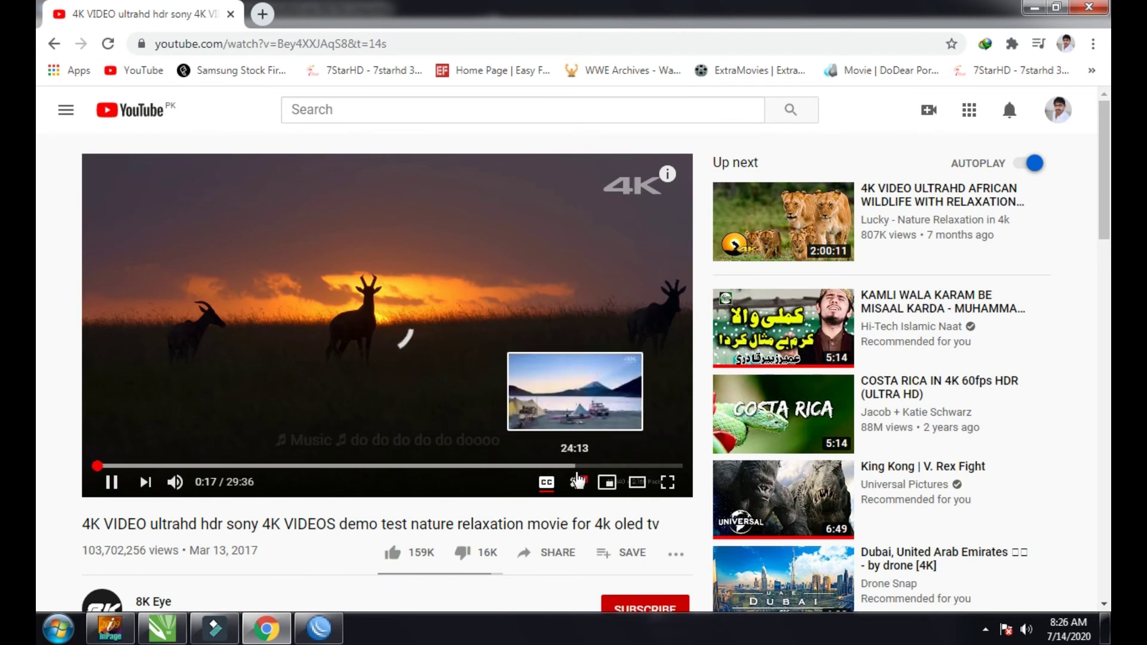
left_click(577, 482)
left_click(578, 484)
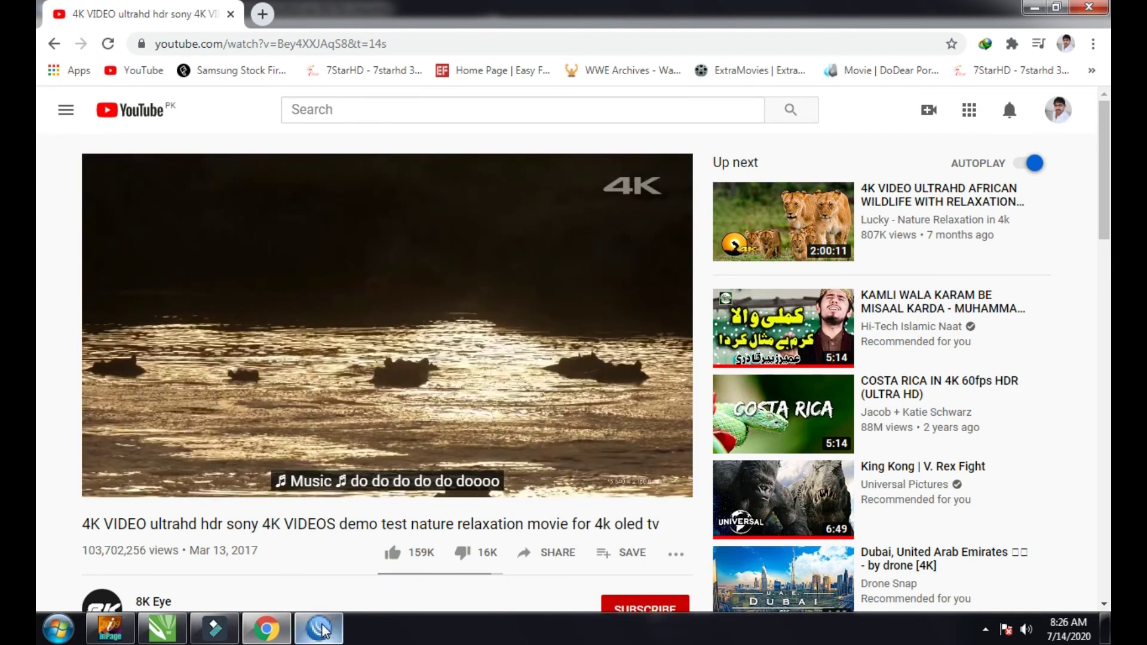
left_click(320, 628)
left_click(285, 629)
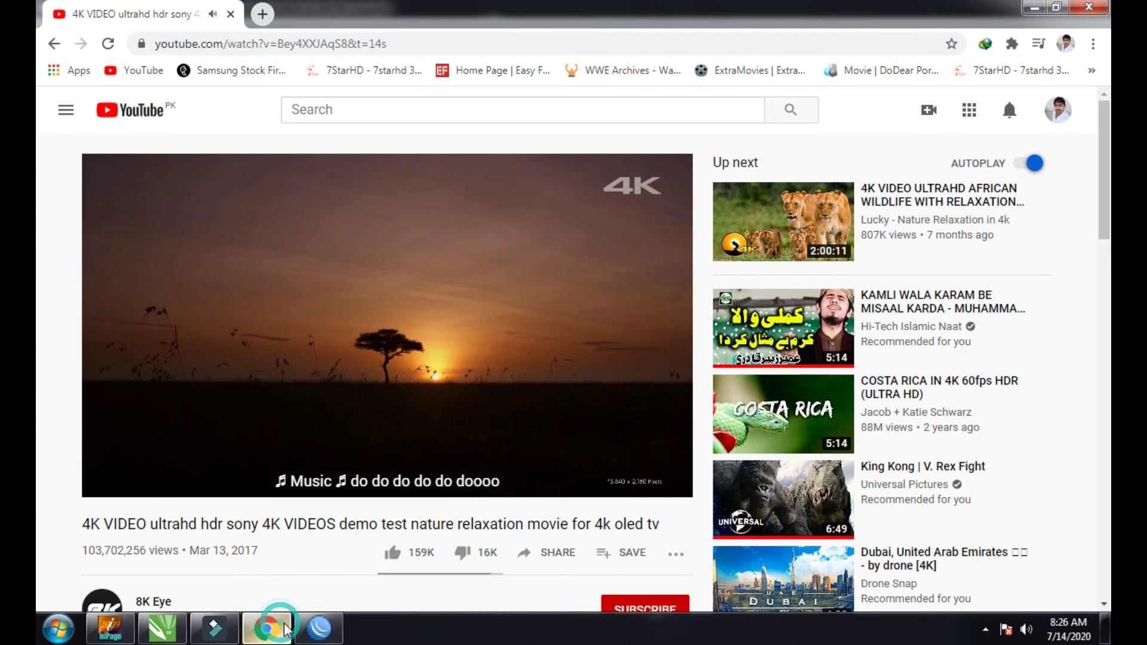
left_click(317, 629)
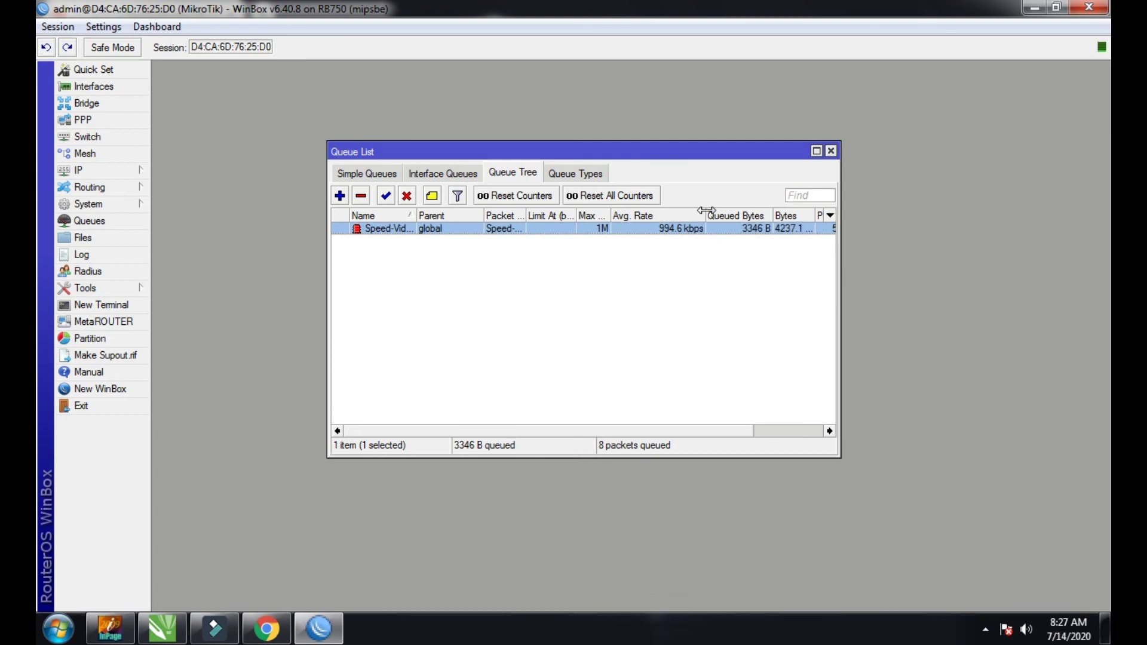
Enlarge the Queue List window and adjust its column widths so the rate, bytes and packets columns are all readable.
left_click_drag(706, 212, 687, 215)
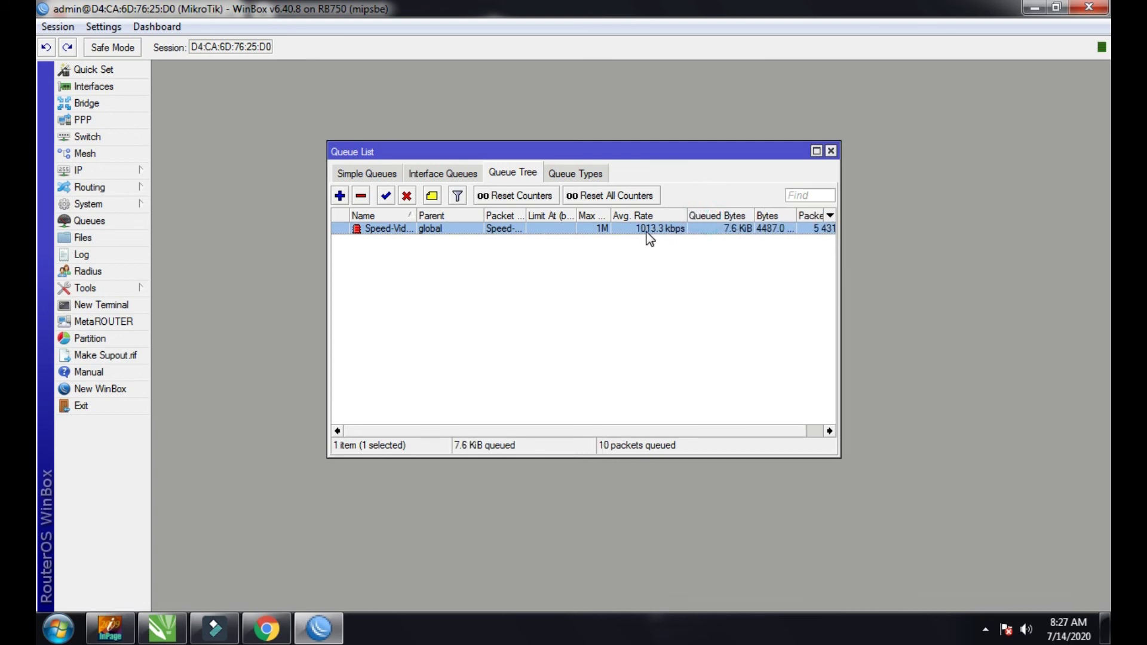
left_click_drag(688, 216, 691, 216)
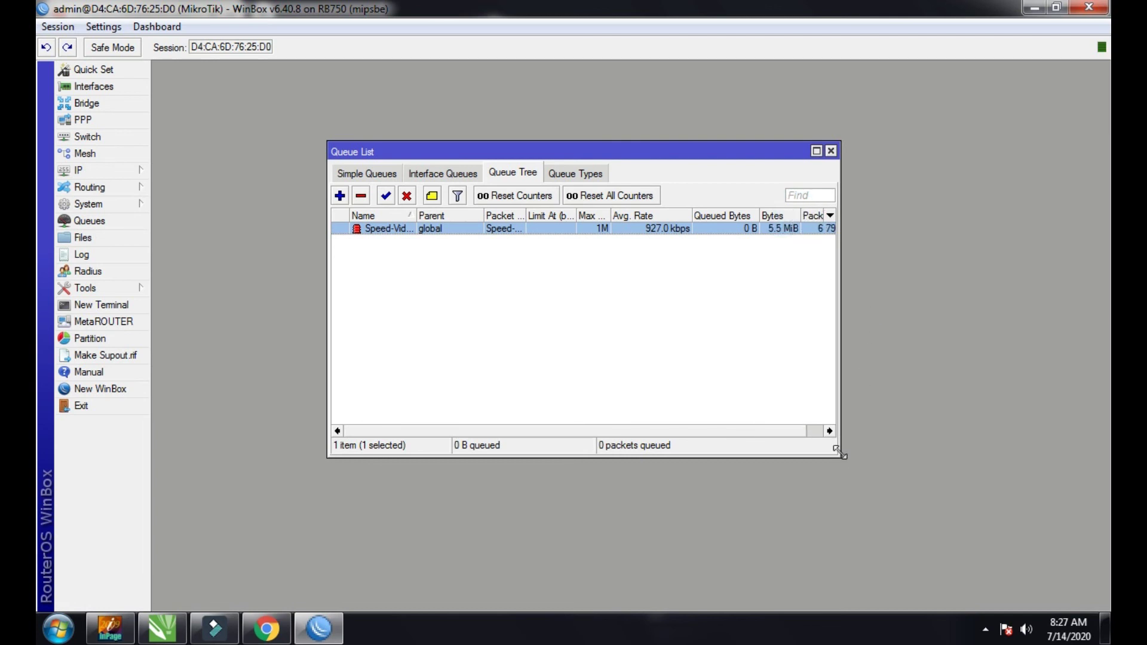
left_click_drag(840, 457, 1023, 490)
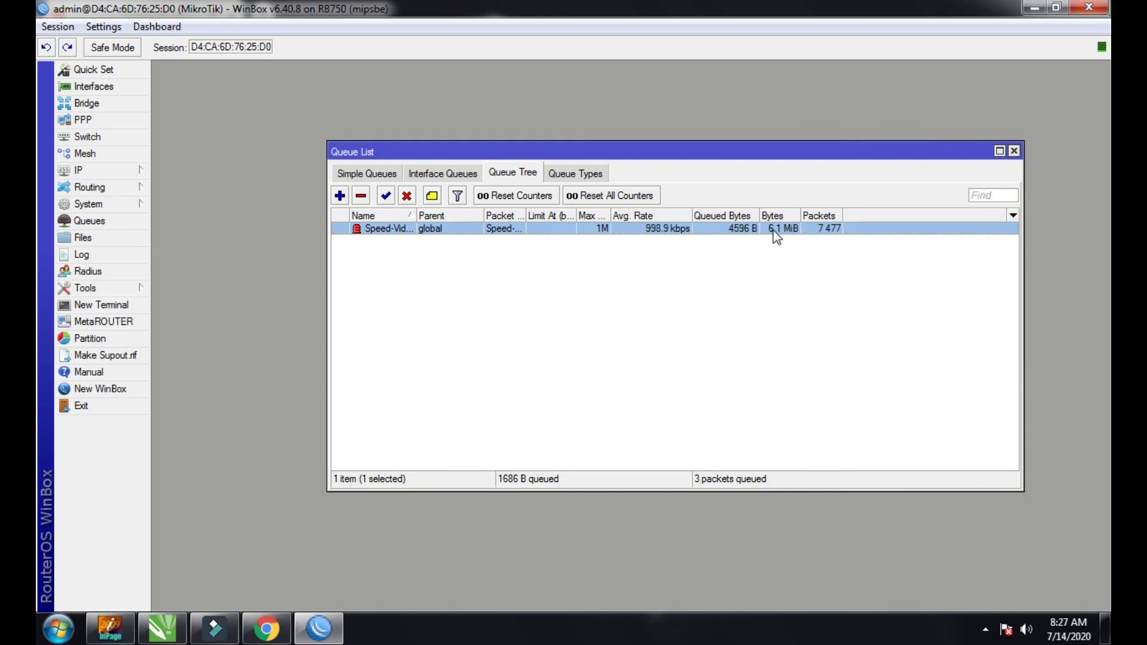
left_click_drag(800, 216, 804, 217)
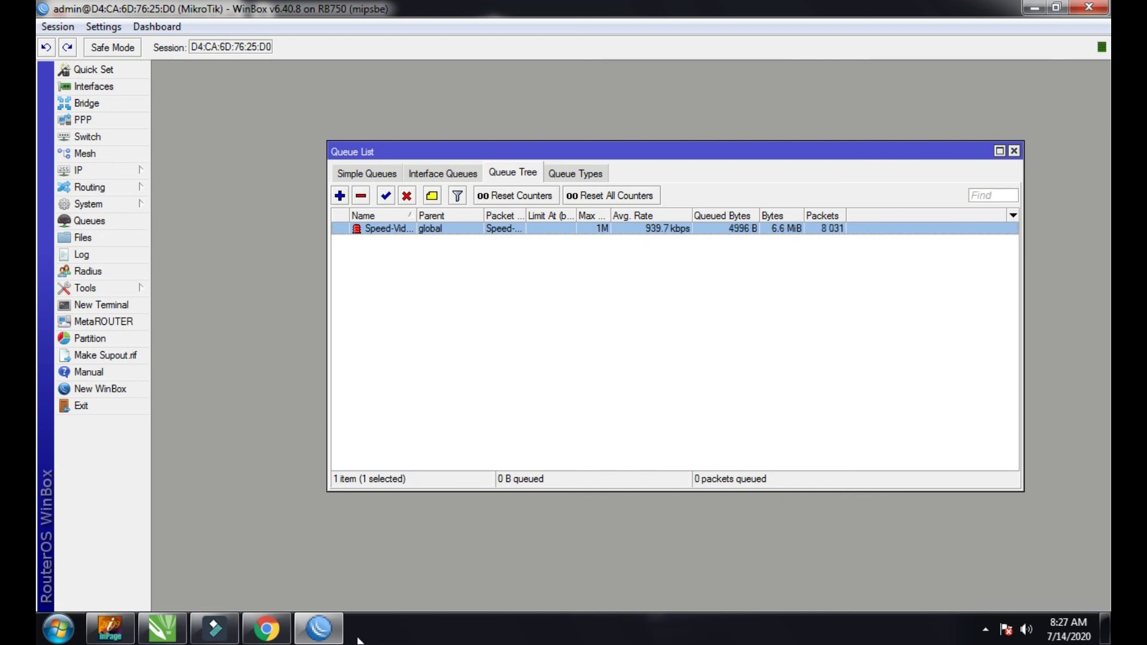
Review the interface queues and the Speed-Video queue's max limit setting without changing anything.
left_click(445, 172)
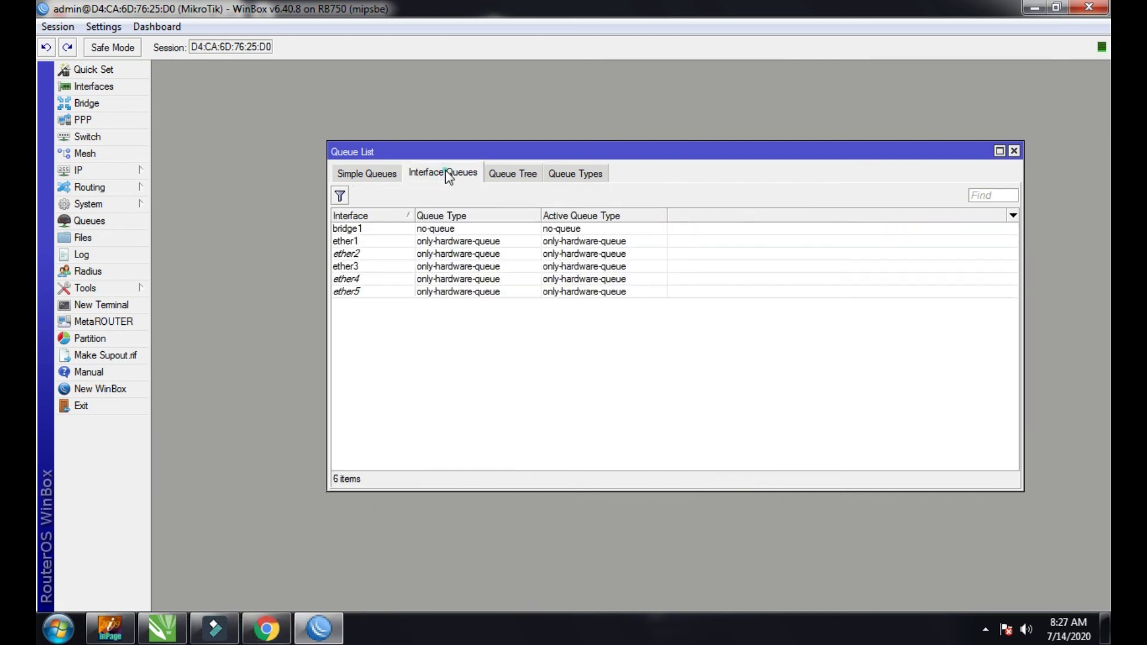
left_click(503, 179)
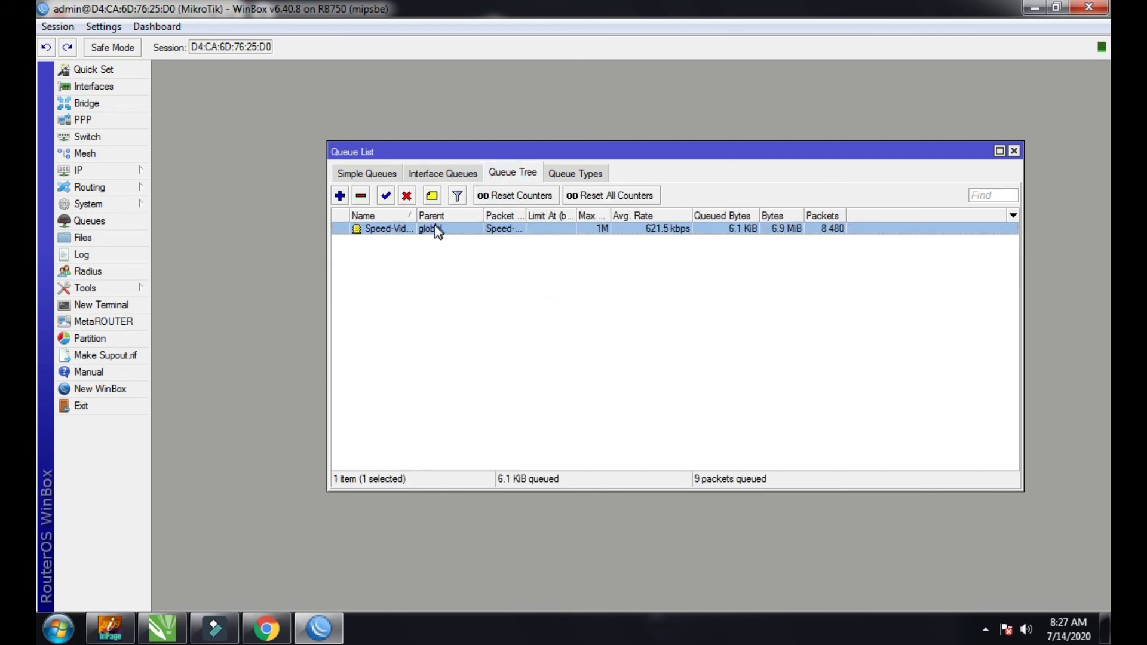
double_click(435, 228)
double_click(554, 391)
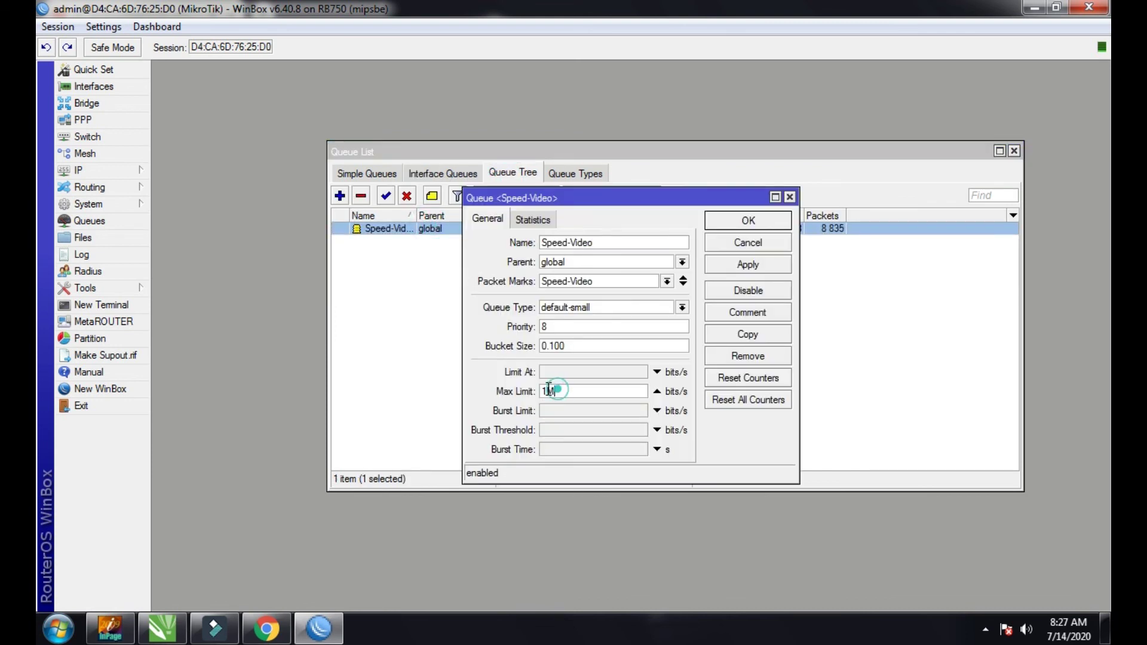
left_click(788, 197)
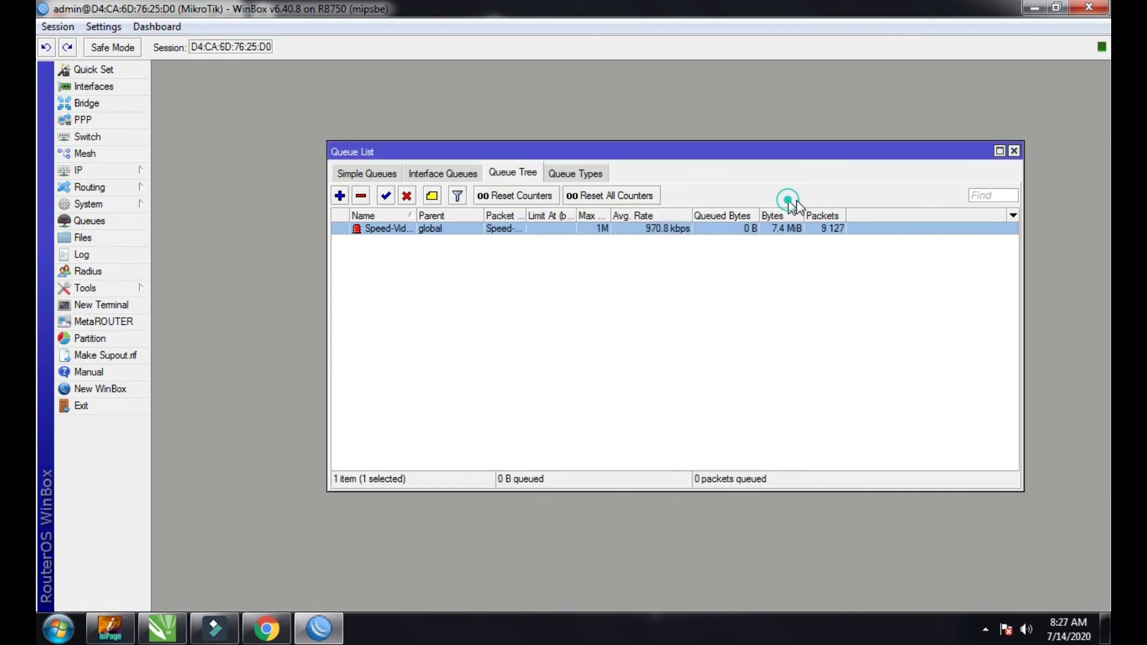
Close the queue list, WinBox and the Chrome window.
left_click(1013, 151)
left_click(1089, 7)
right_click(266, 628)
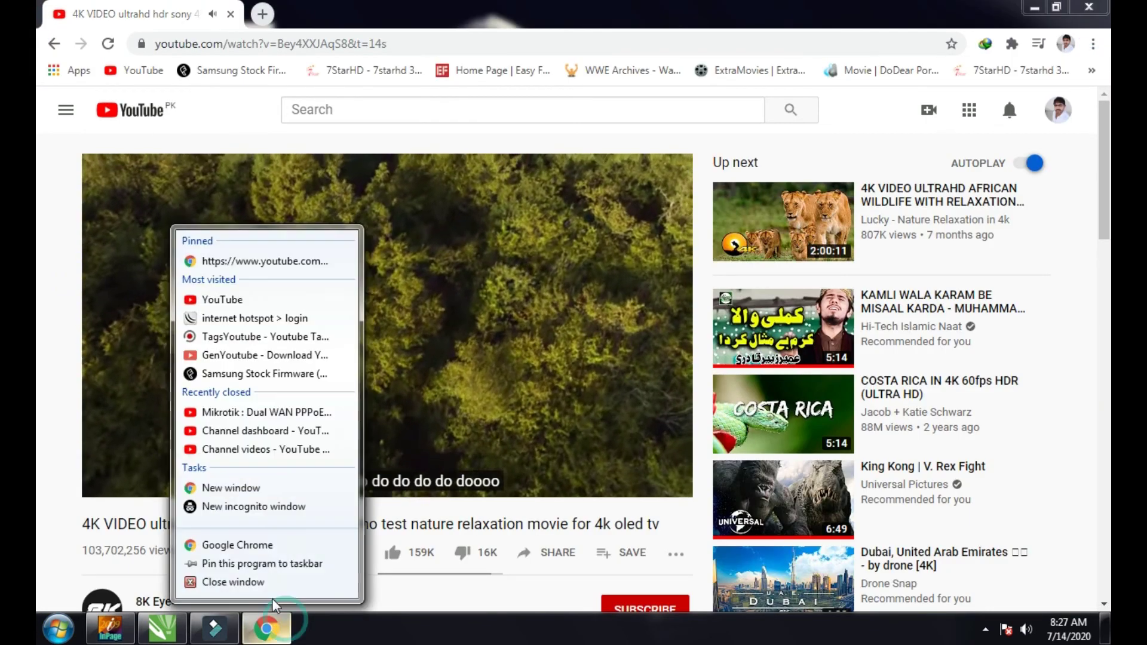
left_click(239, 581)
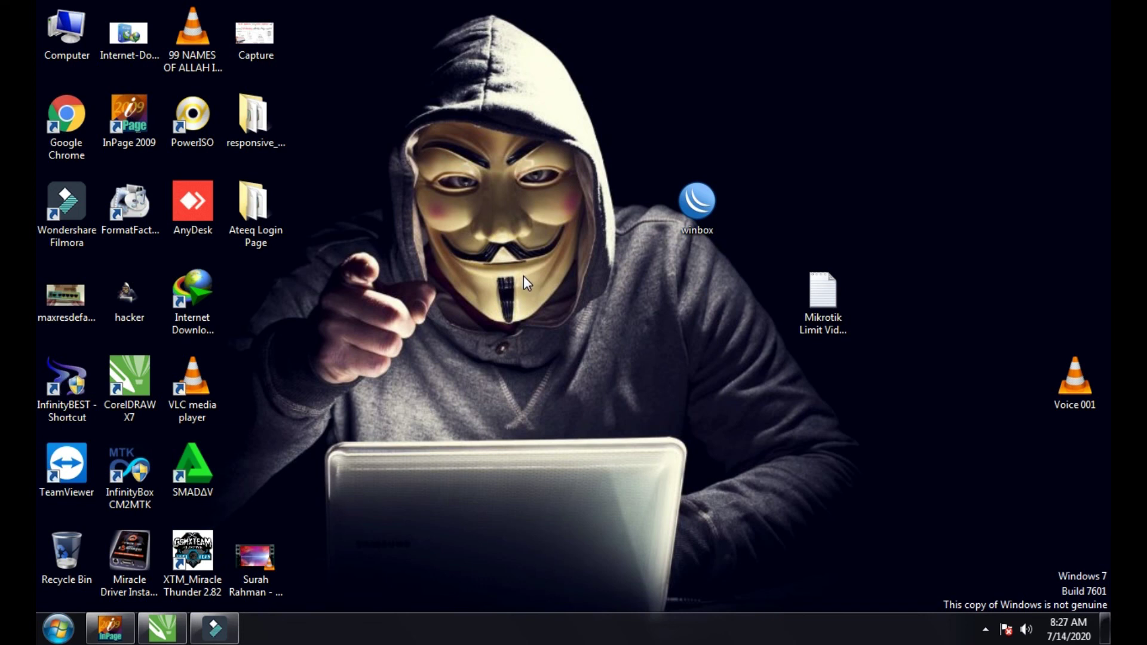